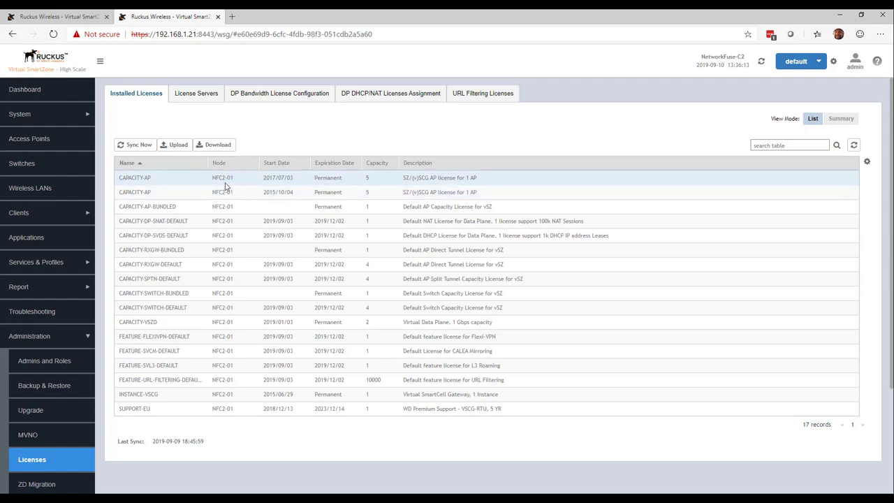
Step: Compare the installed licenses on the NetworkFuse-C2 and NetworkFuse-C1 controllers
left_click(227, 190)
left_click(311, 206)
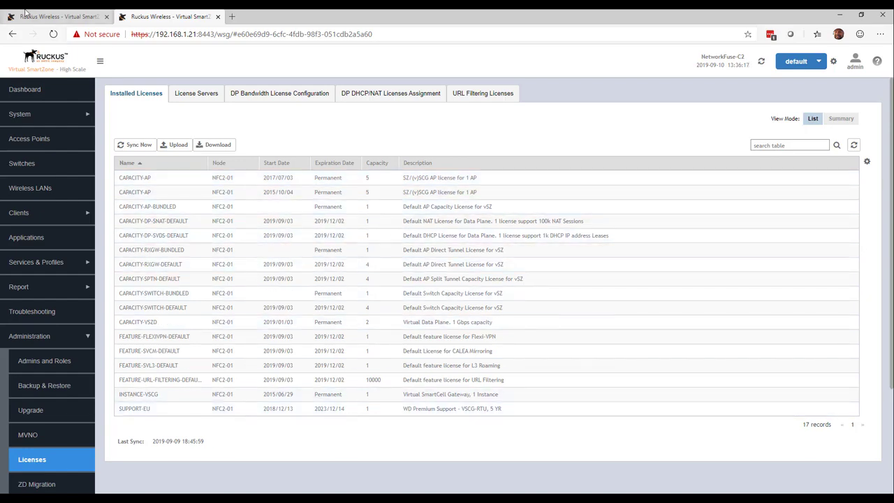
left_click(63, 14)
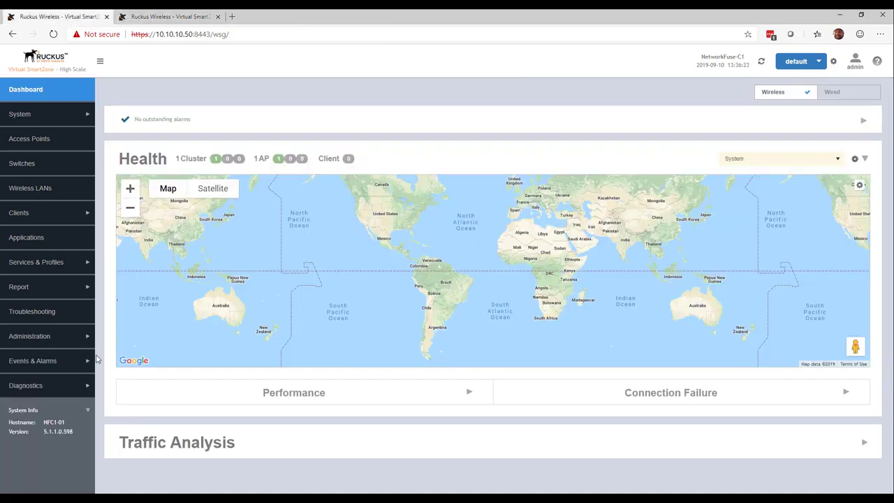
left_click(72, 338)
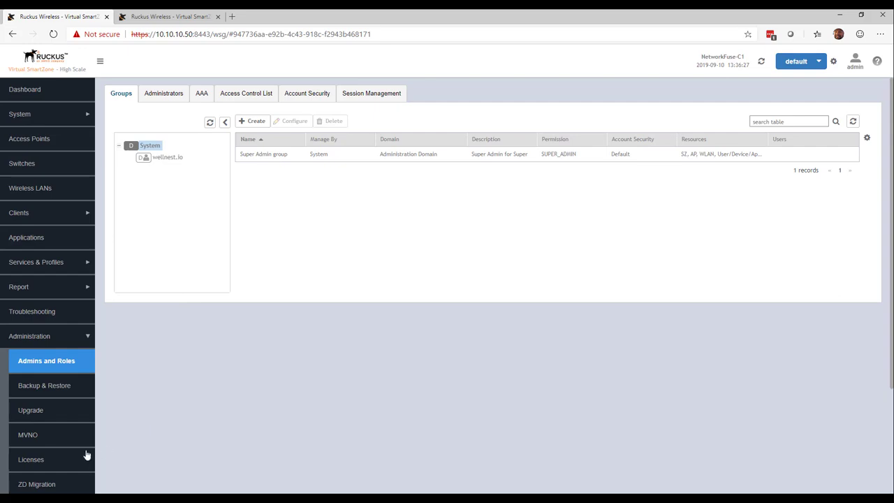
left_click(54, 464)
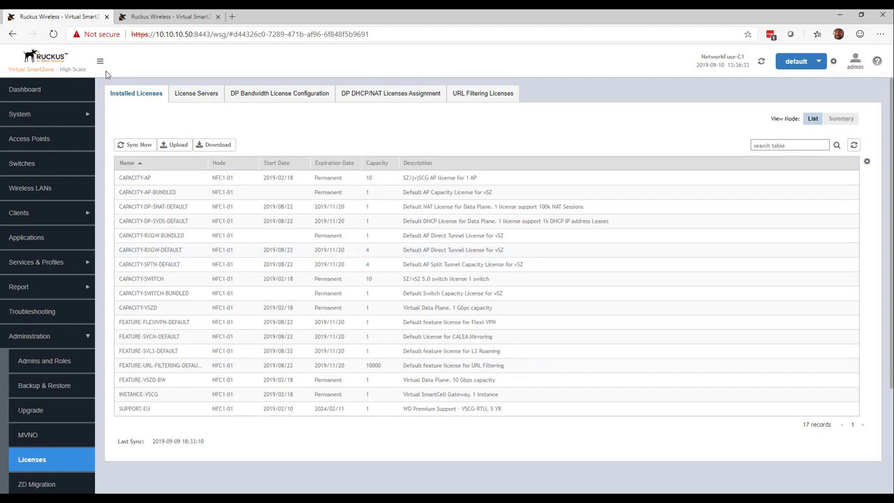
Step: On NetworkFuse-C1, open the cluster configuration for editing and enable Active-Active cluster redundancy
left_click(66, 115)
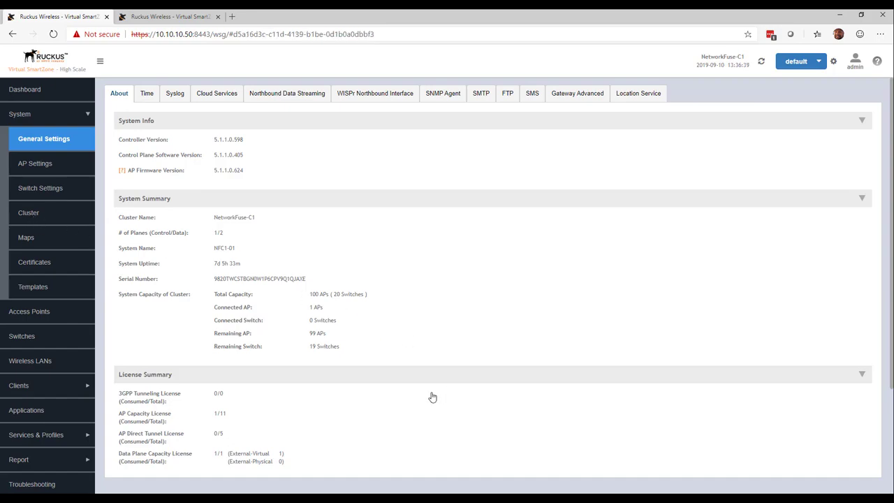
left_click(56, 212)
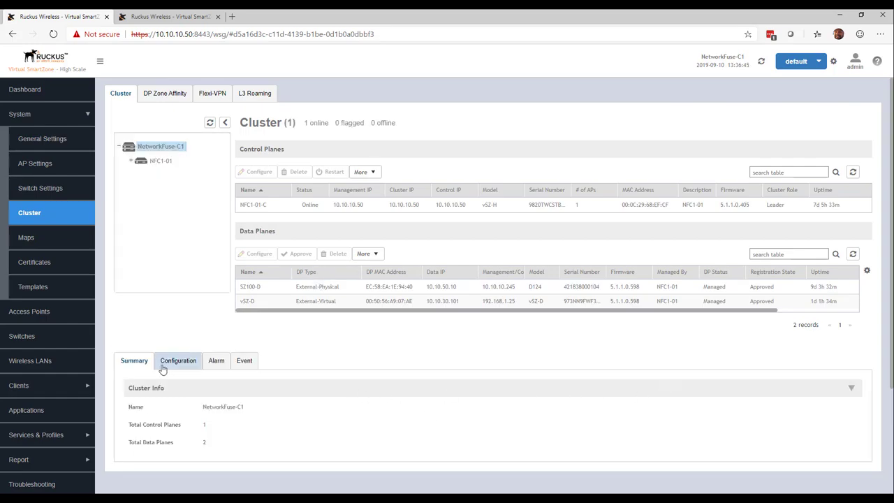
left_click(162, 363)
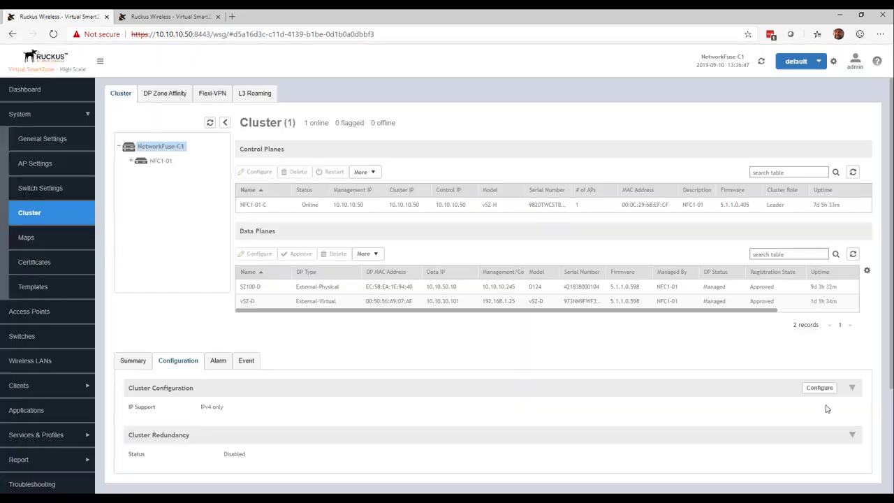
left_click(819, 389)
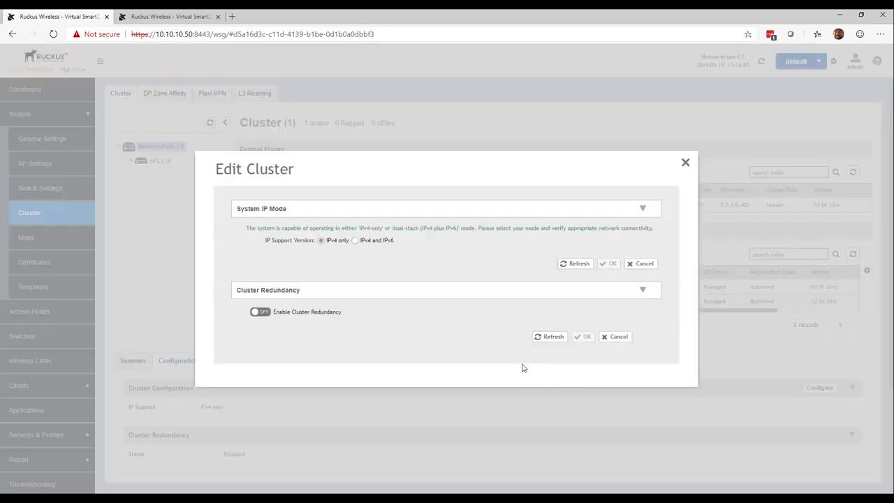
left_click(267, 312)
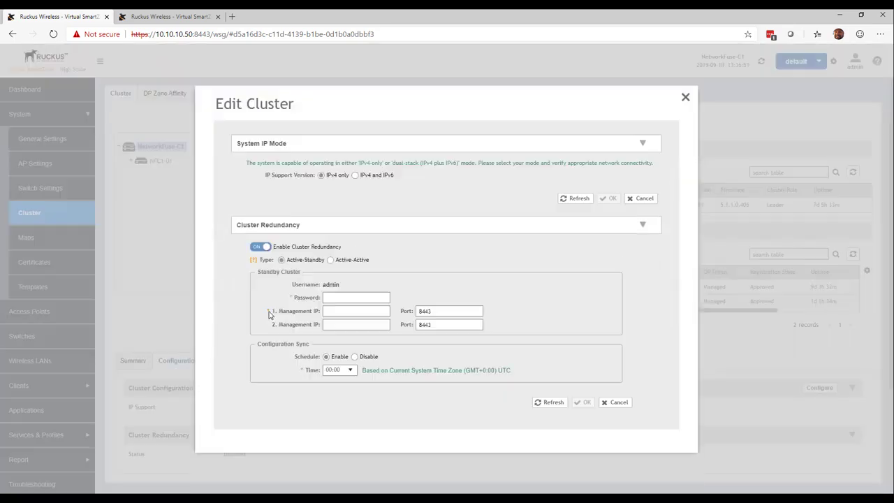
left_click(331, 260)
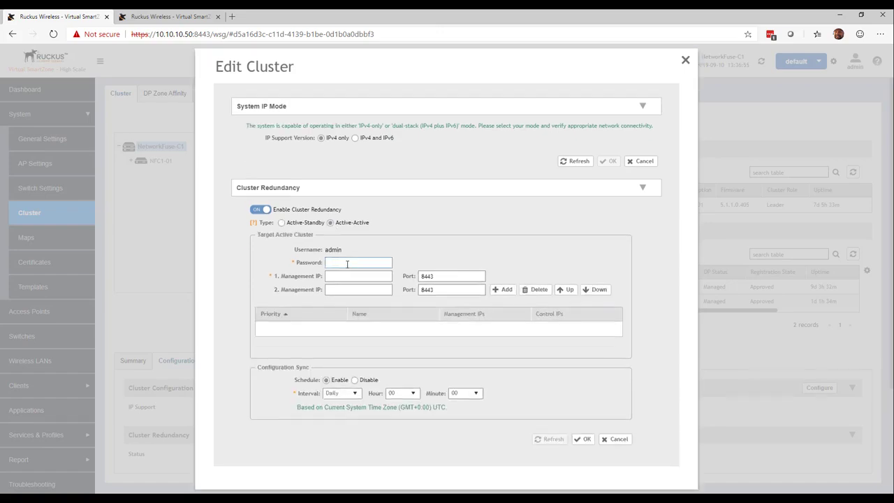
Step: Enter the target cluster's admin password, add 192.168.1.21 as its management IP, and apply the settings
type("ad")
type("•••••••")
type("192.16")
type("8.1.21")
left_click(502, 296)
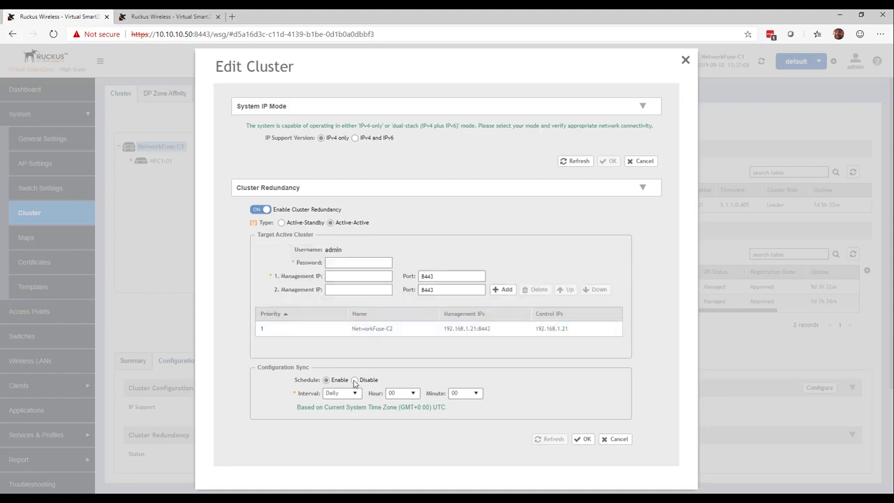
left_click(581, 442)
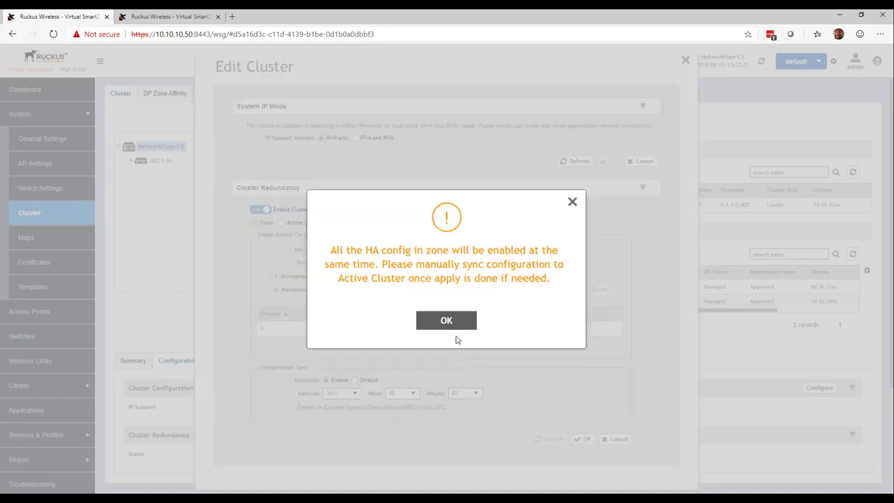
left_click(448, 320)
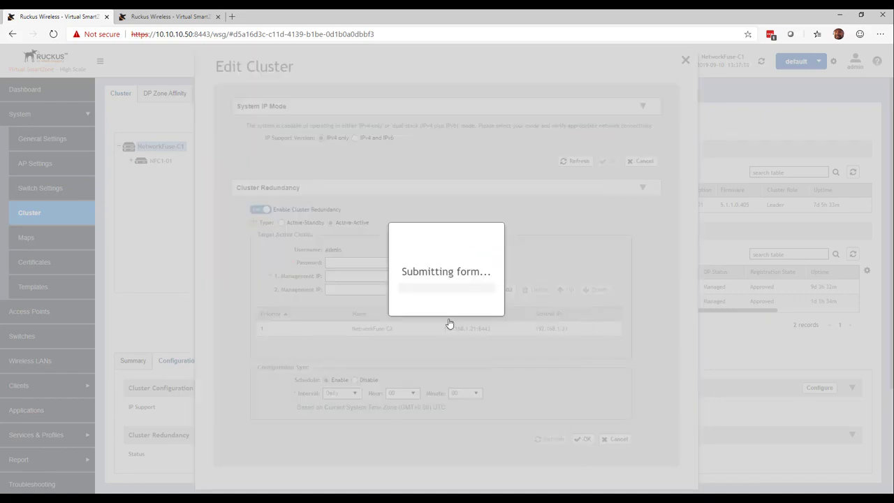
Step: On NetworkFuse-C2, open the cluster configuration for editing and enable Active-Active cluster redundancy
left_click(195, 16)
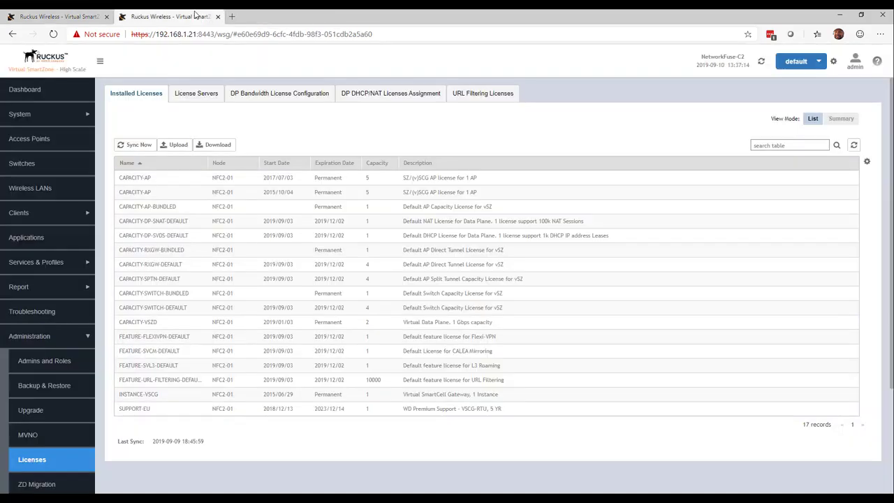
left_click(59, 113)
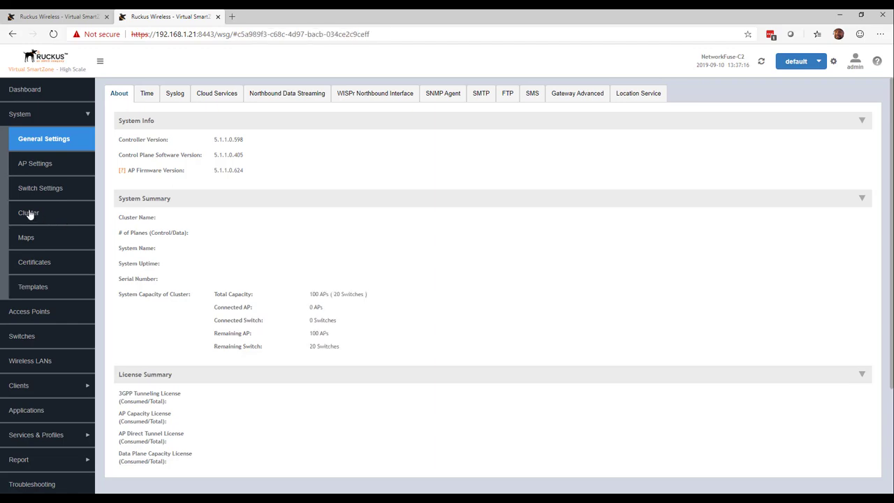
left_click(44, 222)
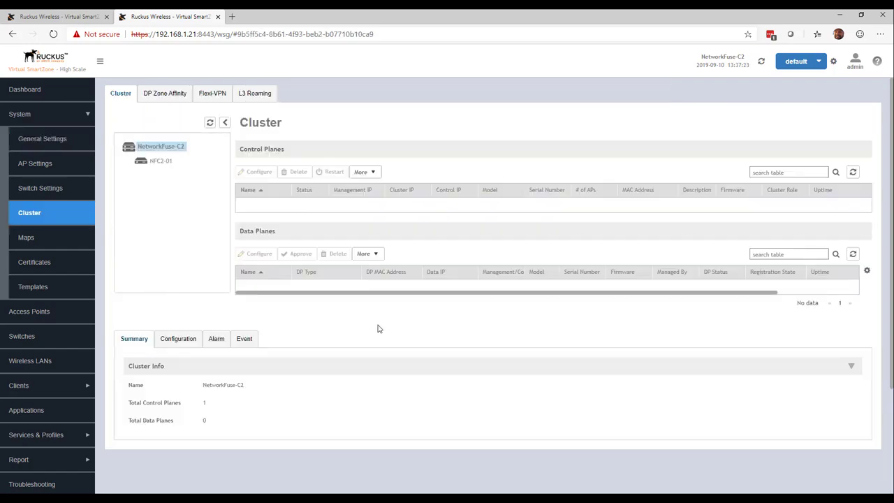
left_click(170, 342)
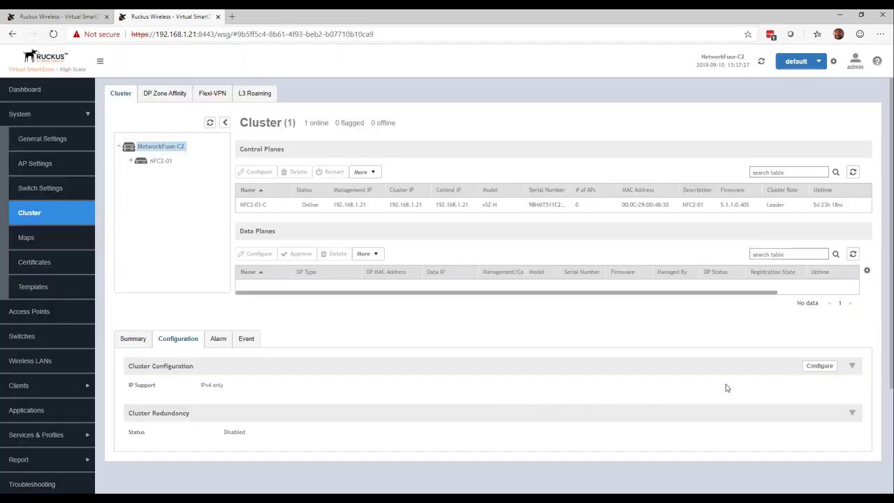
left_click(813, 367)
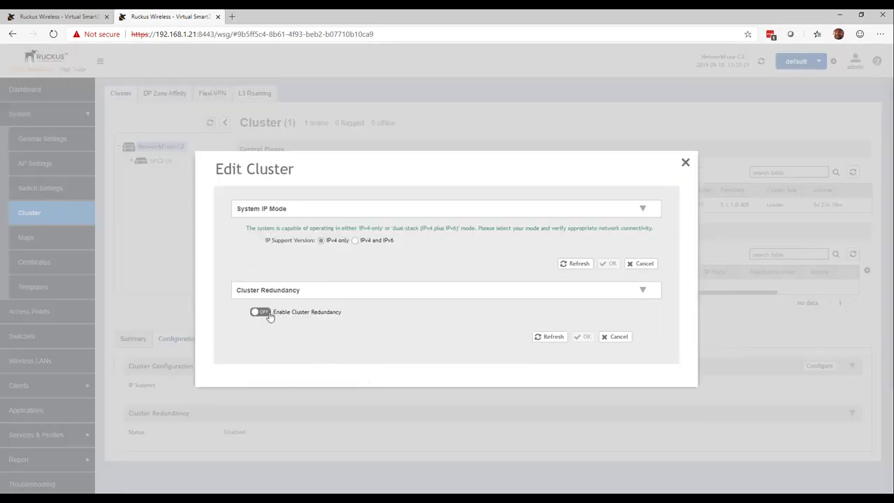
left_click(260, 312)
left_click(329, 261)
Step: Enter the target cluster's admin password and add 10.10.10.50 as its management IP
left_click(365, 263)
type("••••••••••10")
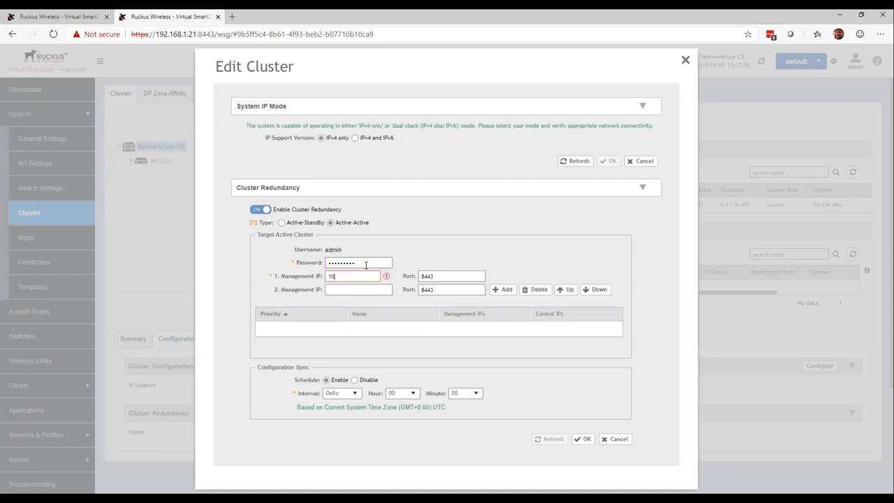
type(".10.10.50")
left_click(506, 290)
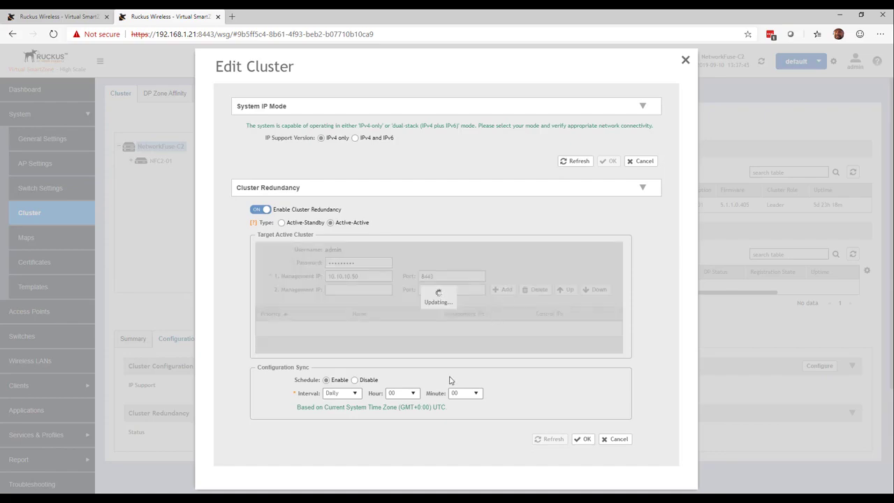
Step: Disable the scheduled configuration sync and apply the cluster redundancy settings
left_click(370, 381)
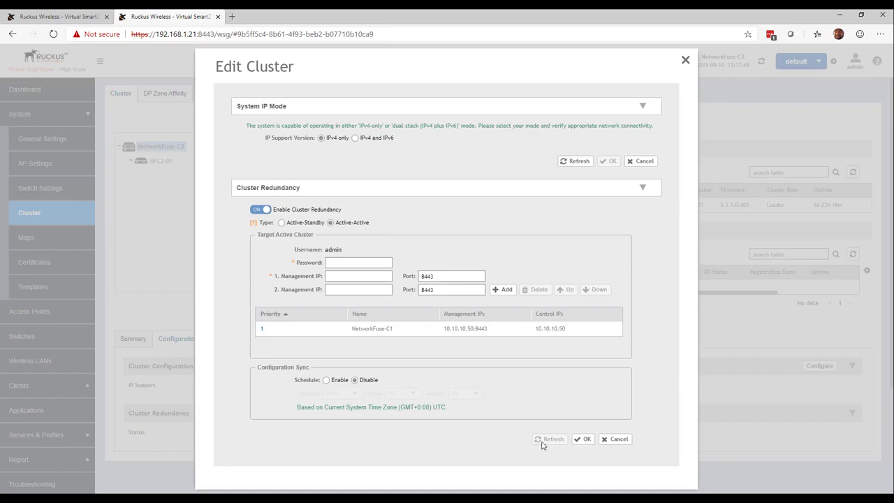
left_click(583, 440)
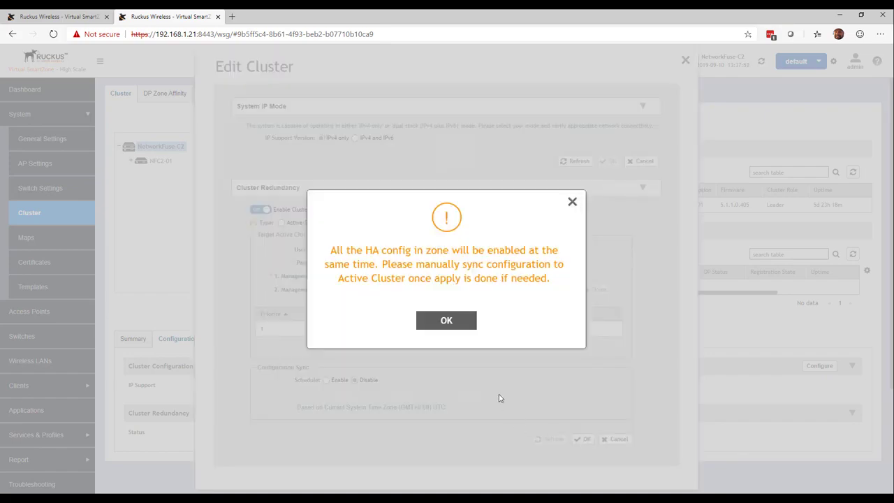
left_click(457, 324)
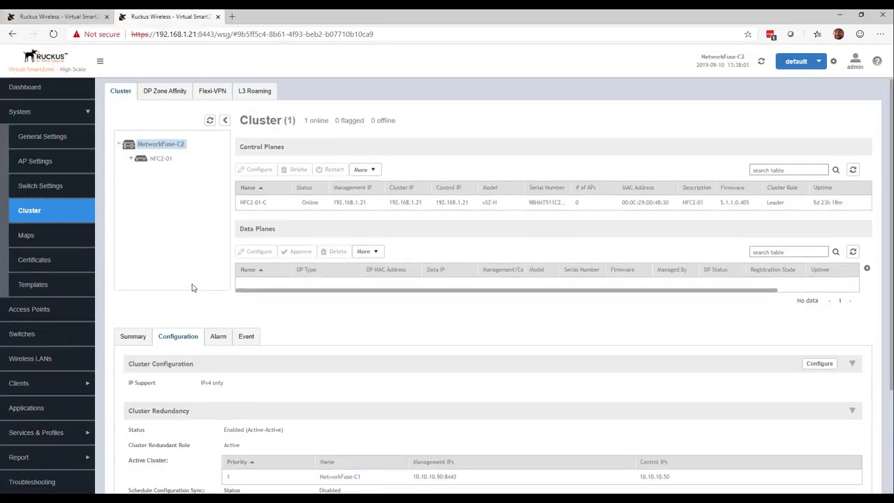
Step: Run a manual configuration sync from NetworkFuse-C1 to the active cluster and confirm it
scroll(194, 289, "down", 2)
left_click(75, 21)
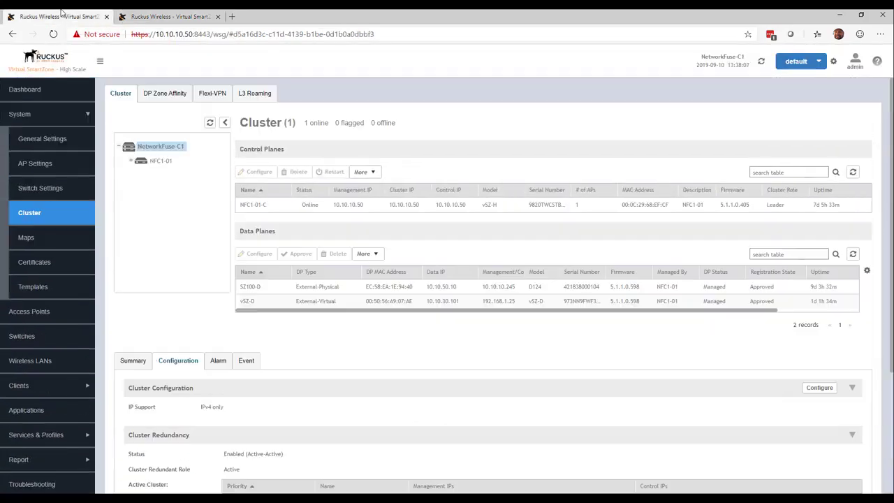
scroll(237, 307, "down", 3)
scroll(237, 305, "down", 1)
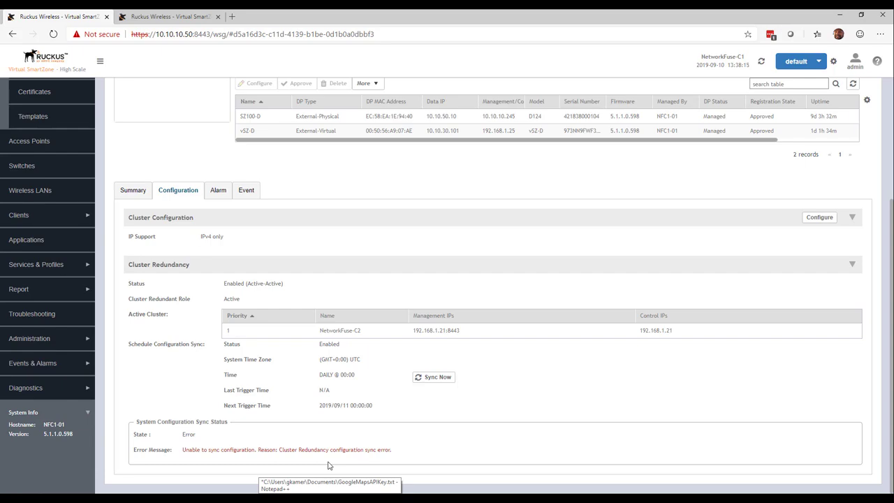
left_click(437, 381)
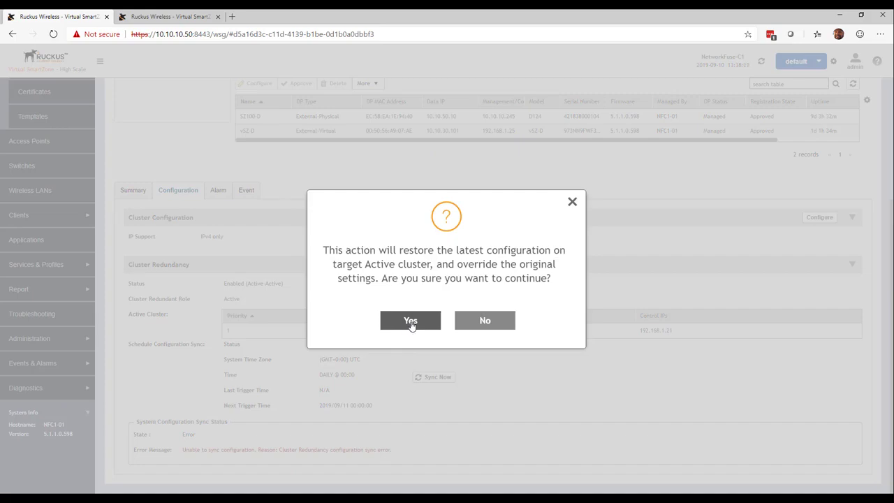
left_click(410, 322)
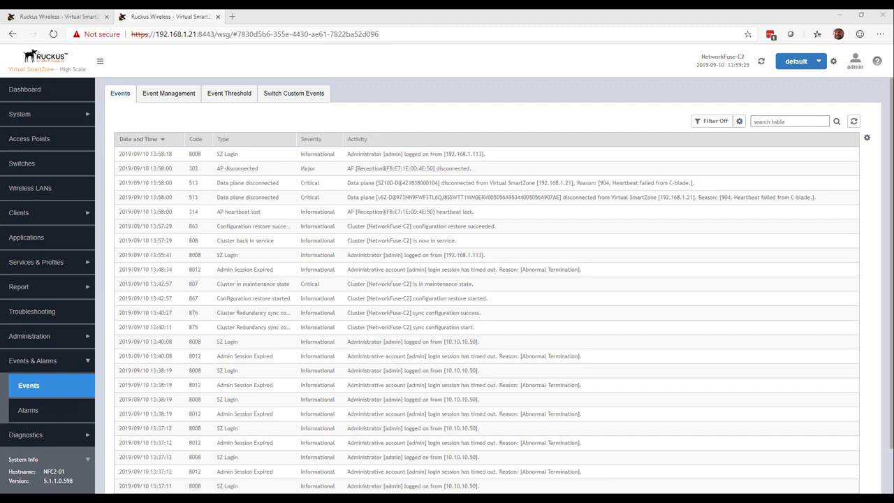
Step: Review the events, access points and cluster status on both controllers
left_click_drag(505, 231, 415, 227)
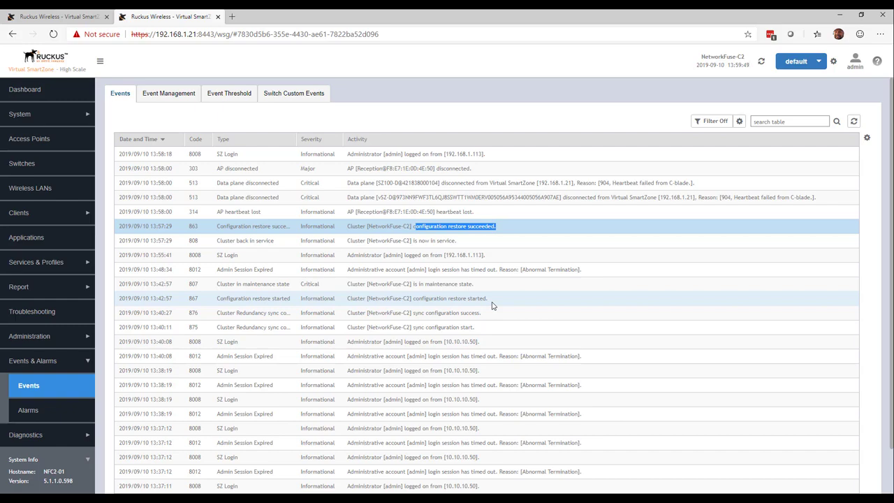
left_click(47, 140)
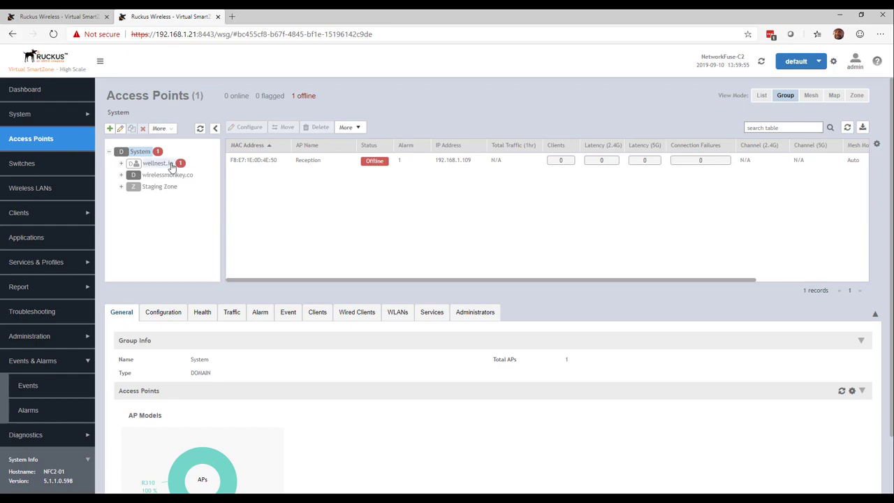
left_click(122, 164)
left_click(33, 116)
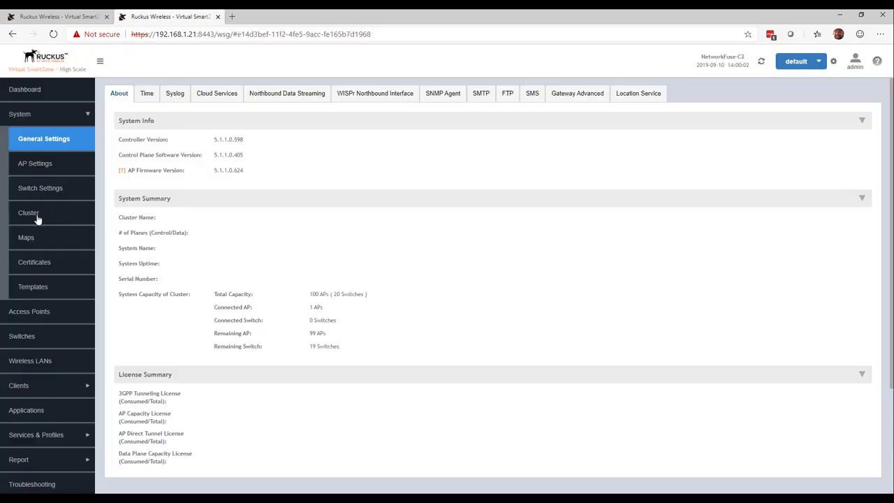
left_click(38, 219)
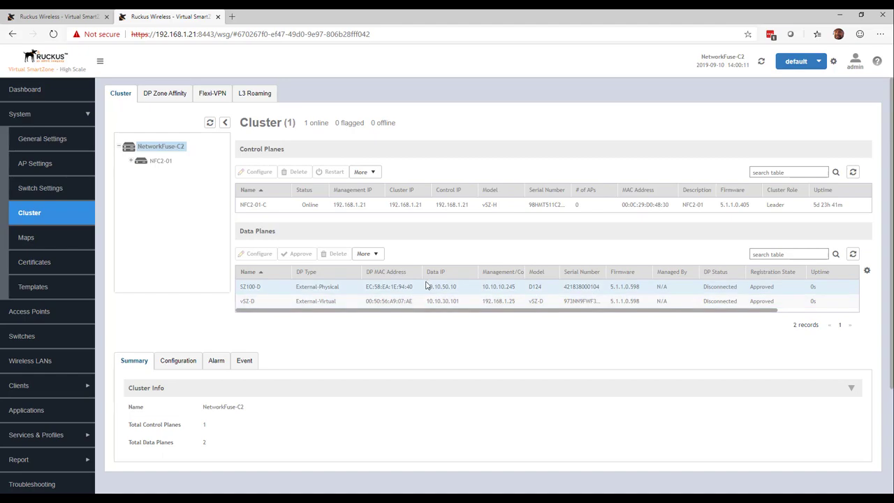
left_click(56, 16)
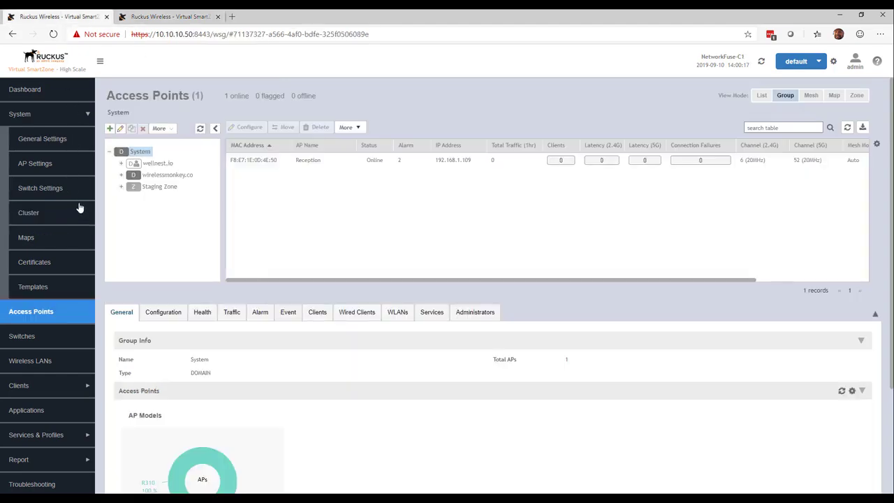
left_click(41, 214)
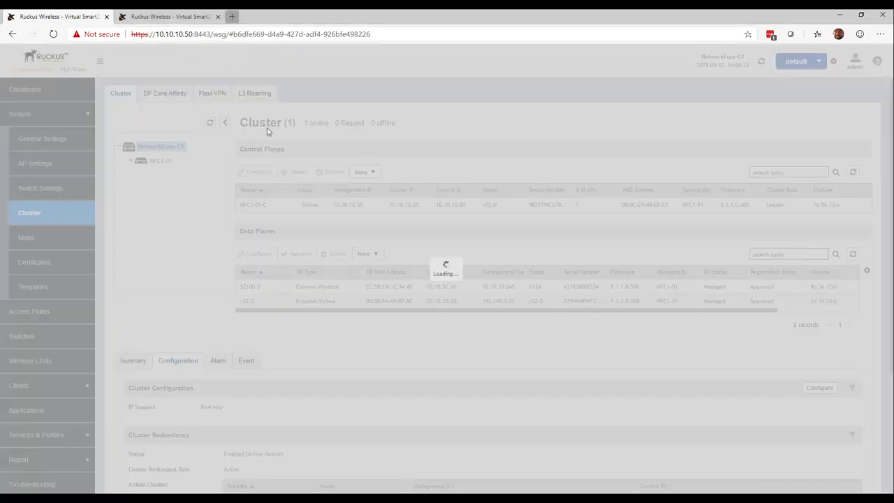
Step: Open a new browser tab and go to the ESXi host at 10.10.10.254
key("ctrl+t")
type("10.1")
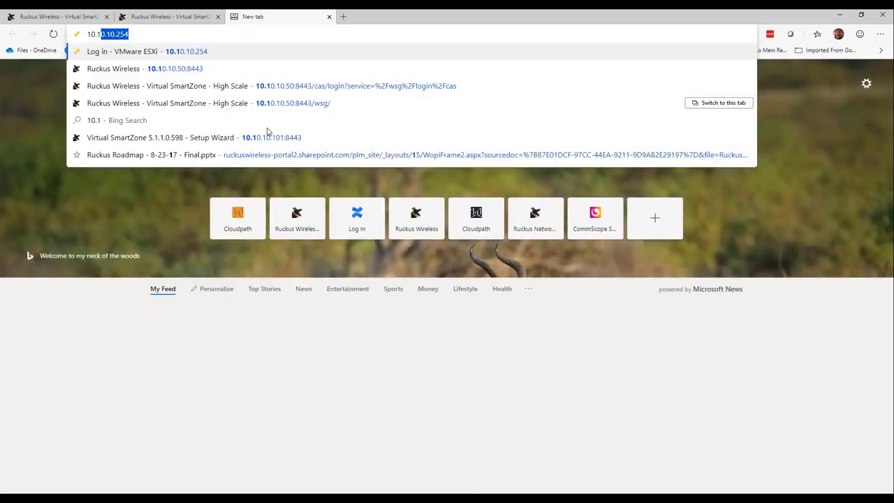
type("0.")
key("Return")
left_click(328, 252)
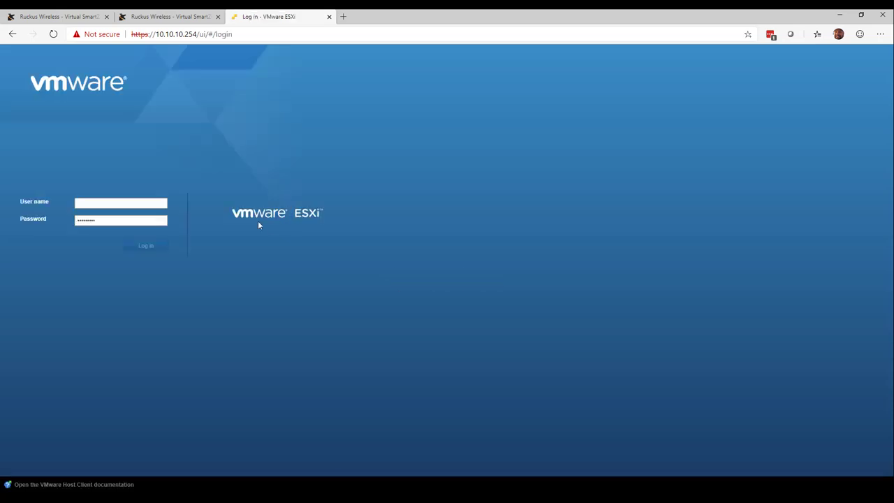
Step: Log in to the ESXi host and disconnect Network Adapter 1 of the vSZ-H virtual machine
left_click(146, 246)
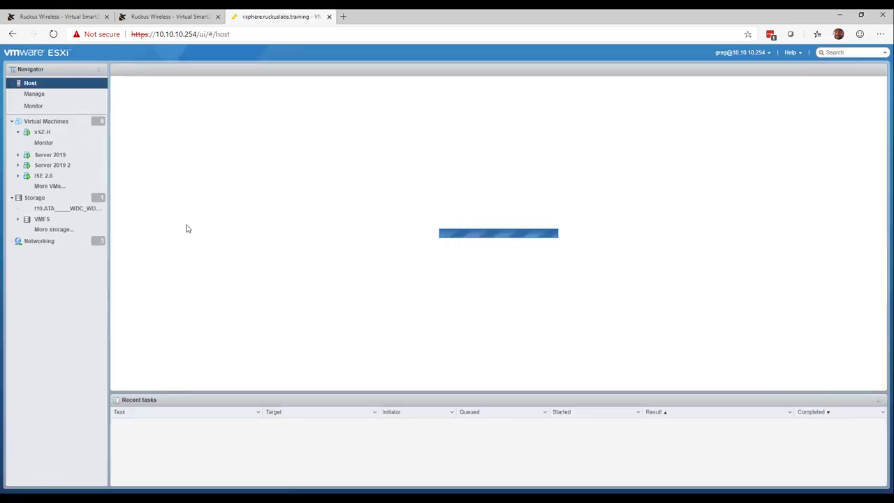
left_click(61, 135)
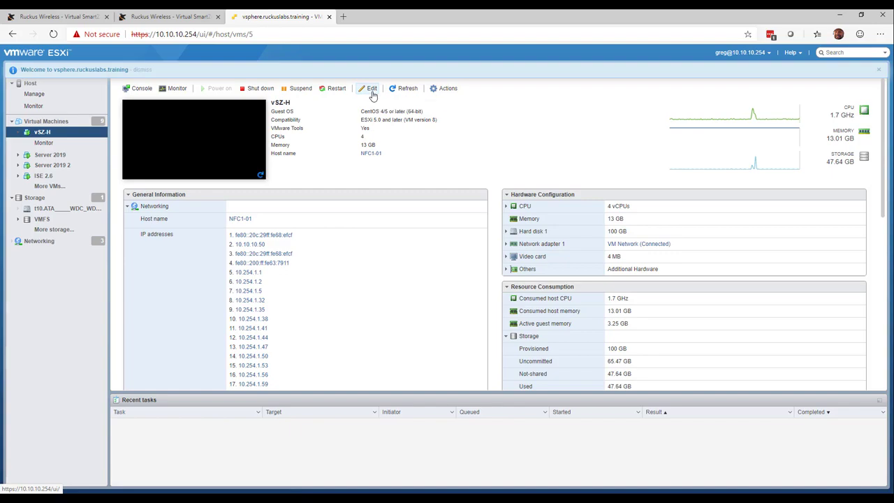
left_click(372, 94)
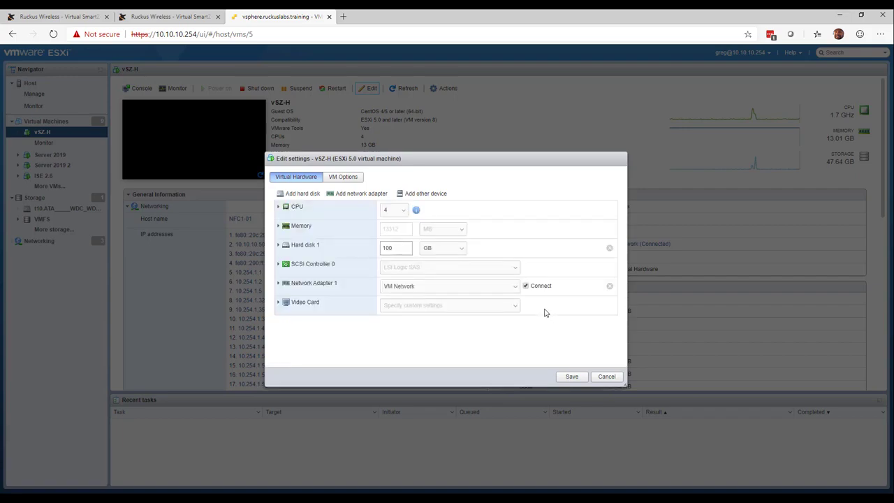
left_click(571, 376)
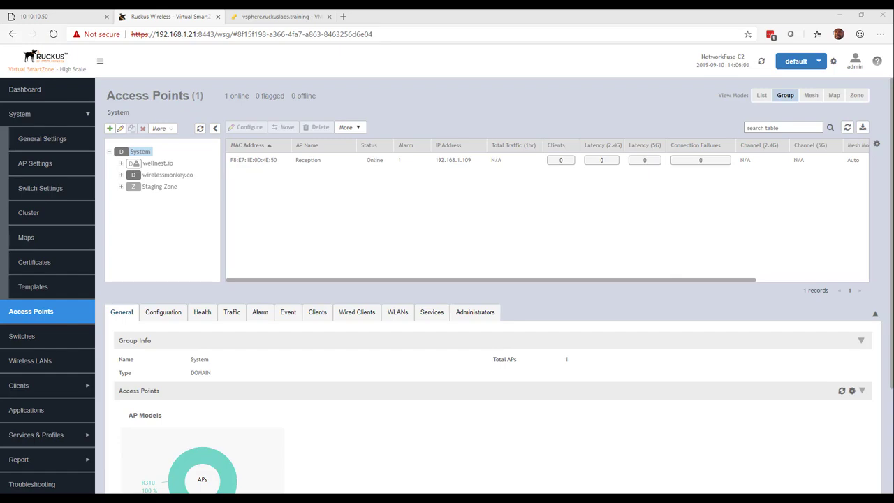
Step: Review the access point and cluster data plane status on NetworkFuse-C2
scroll(319, 193, "down", 1)
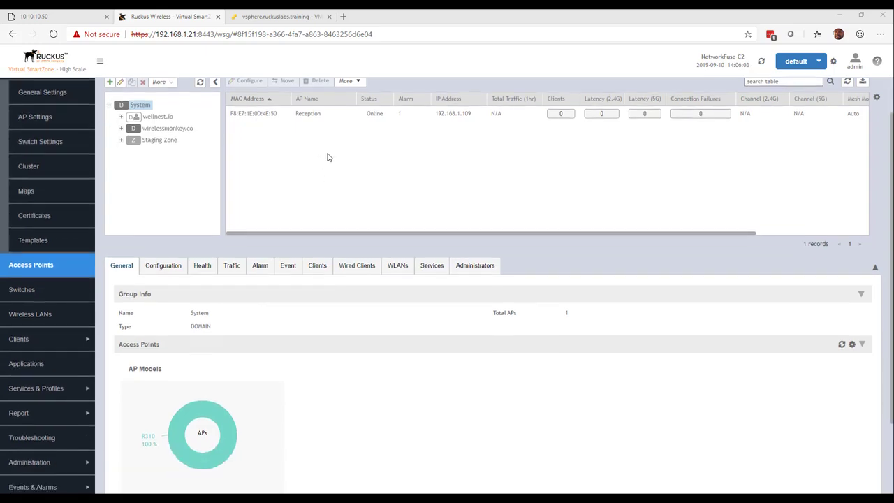
scroll(327, 156, "up", 1)
left_click(359, 167)
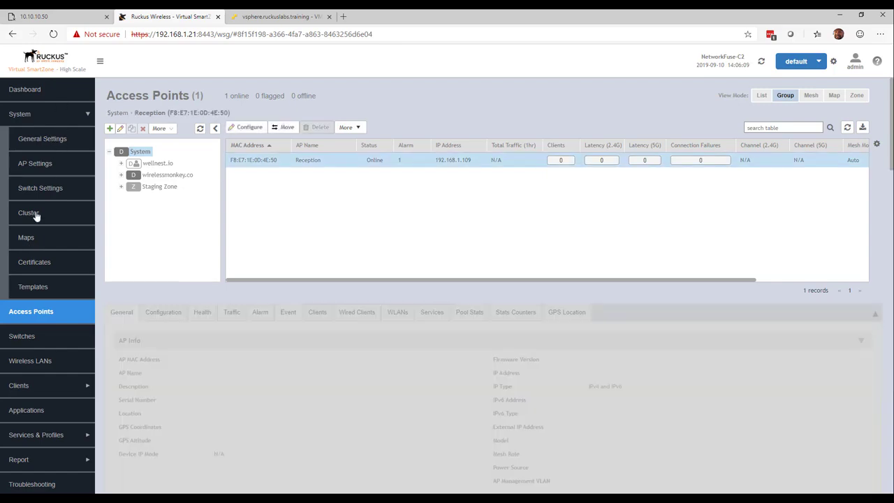
left_click(32, 213)
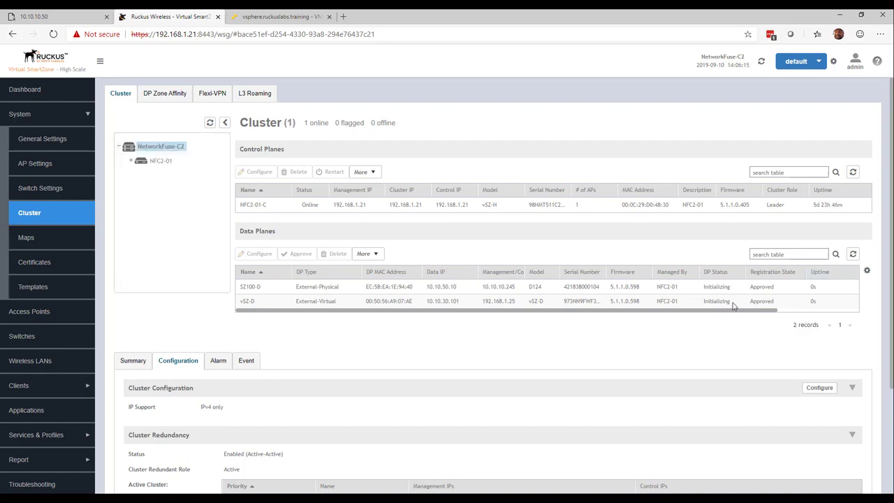
left_click(852, 257)
scroll(660, 347, "down", 3)
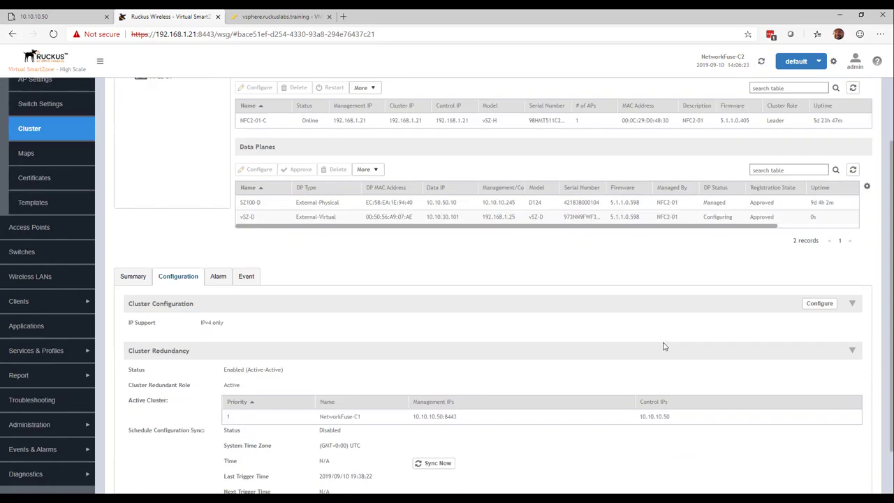
scroll(665, 346, "up", 3)
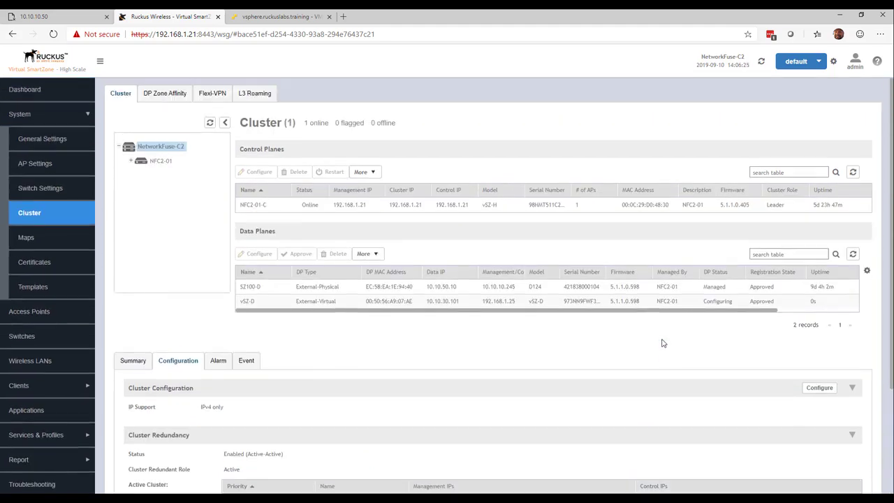
left_click(852, 255)
scroll(68, 333, "down", 1)
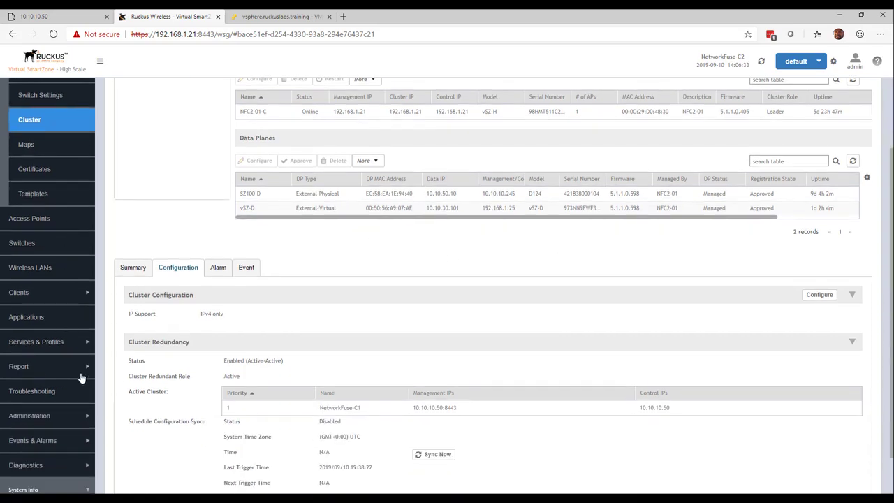
Step: Review the installed licenses and the system general settings on NetworkFuse-C2
left_click(72, 415)
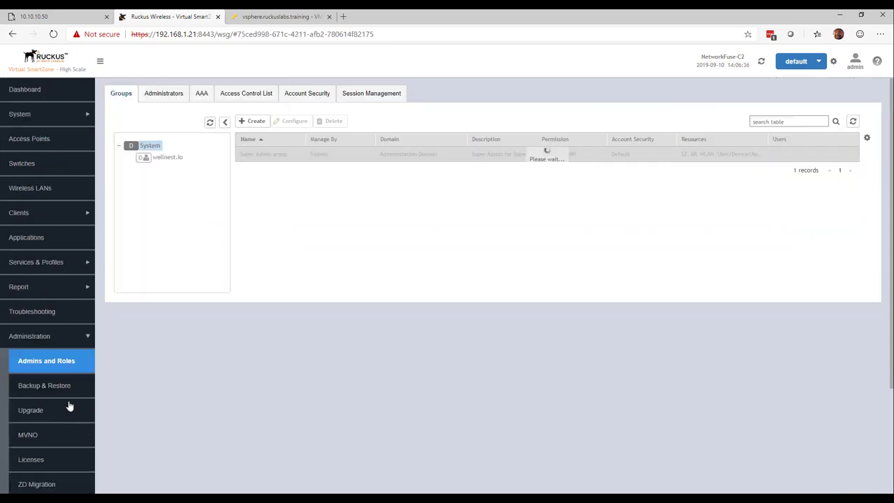
scroll(69, 406, "down", 2)
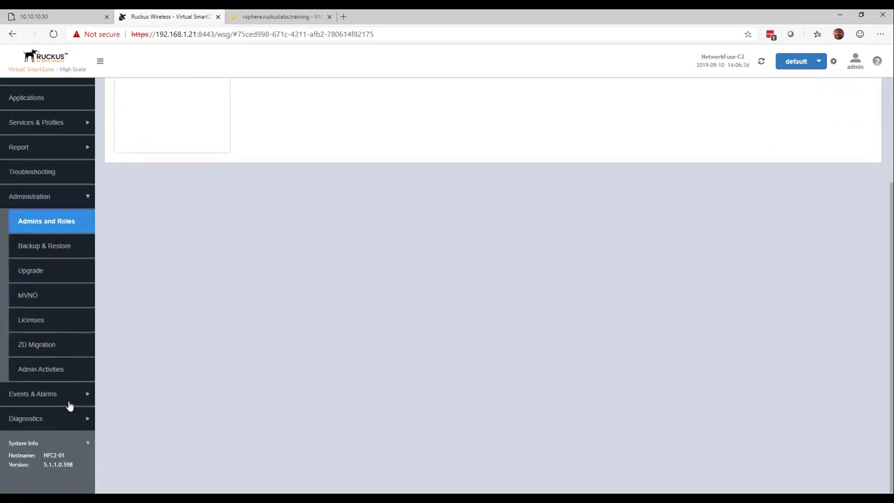
left_click(57, 319)
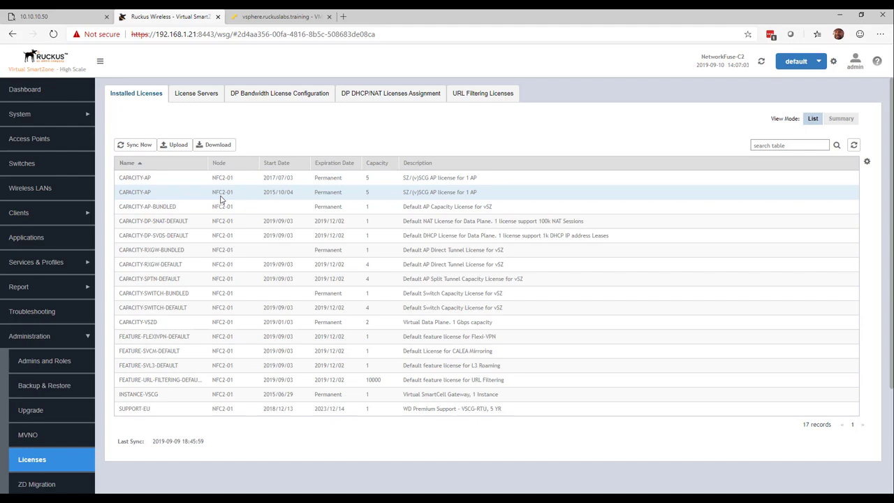
left_click(42, 118)
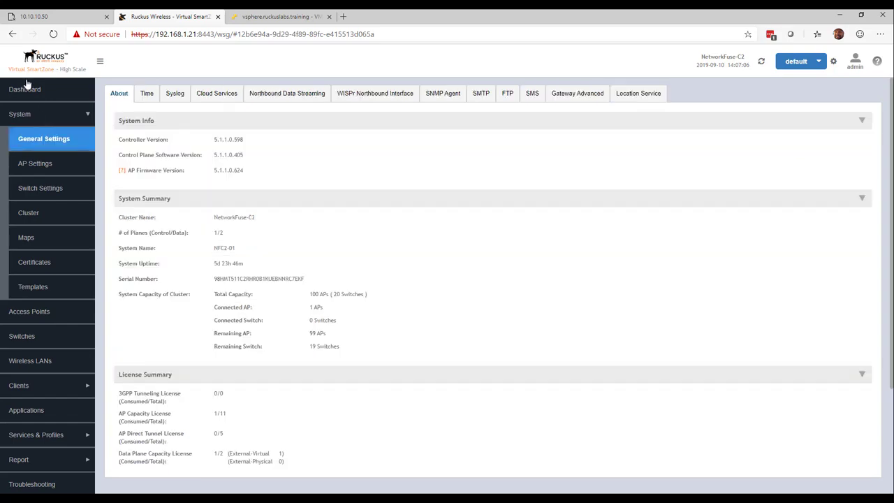
Step: Reconnect Network Adapter 1 of the vSZ-H virtual machine and save the settings
left_click(70, 17)
left_click(253, 11)
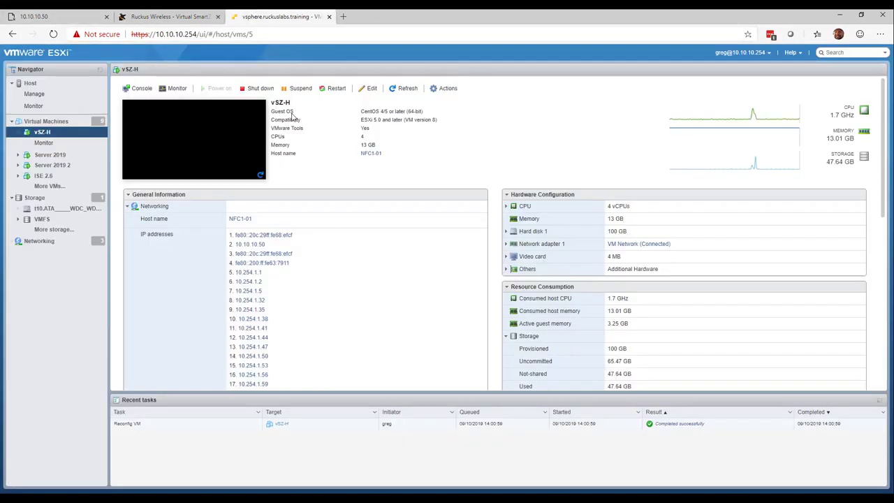
left_click(369, 88)
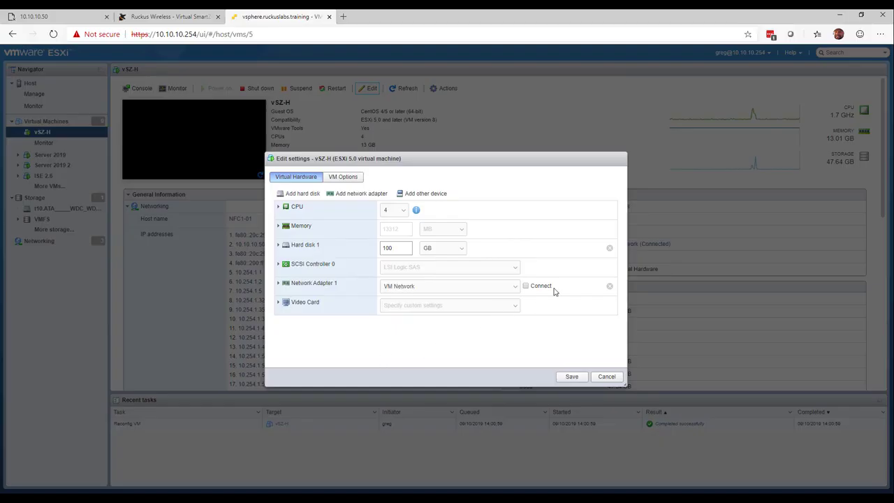
left_click(526, 286)
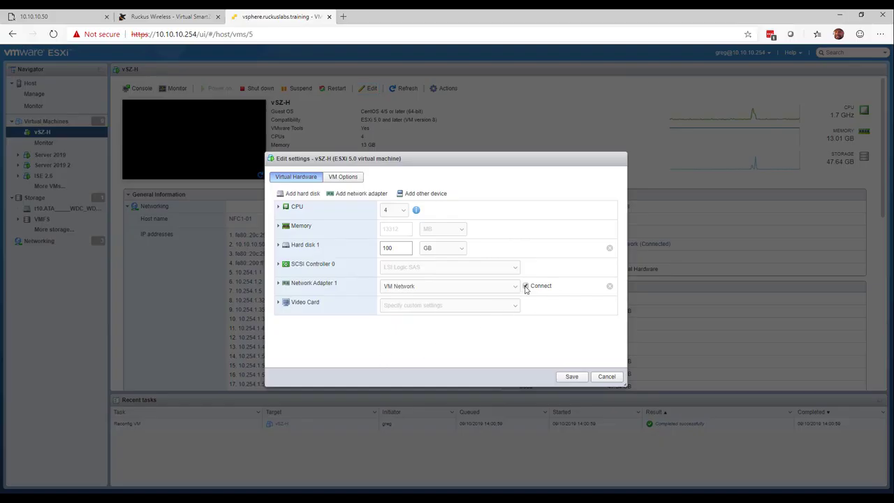
left_click(571, 376)
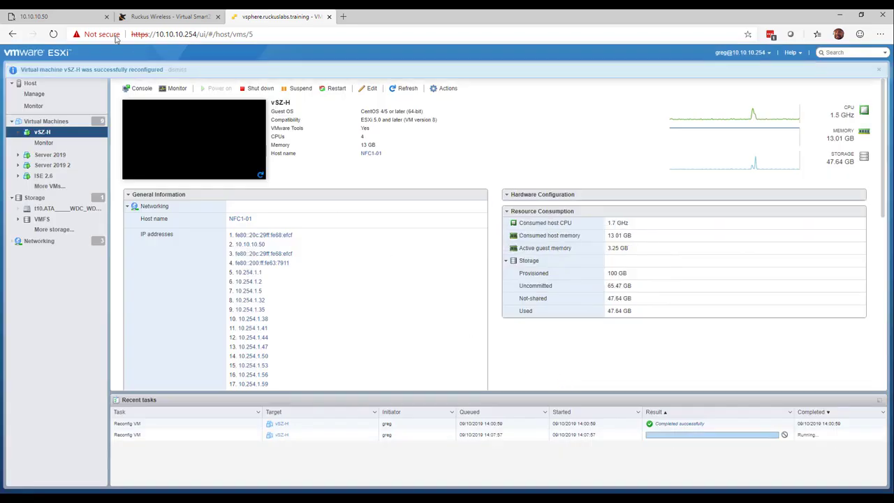
Step: Reload the NetworkFuse-C1 controller page at 10.10.10.50
left_click(95, 18)
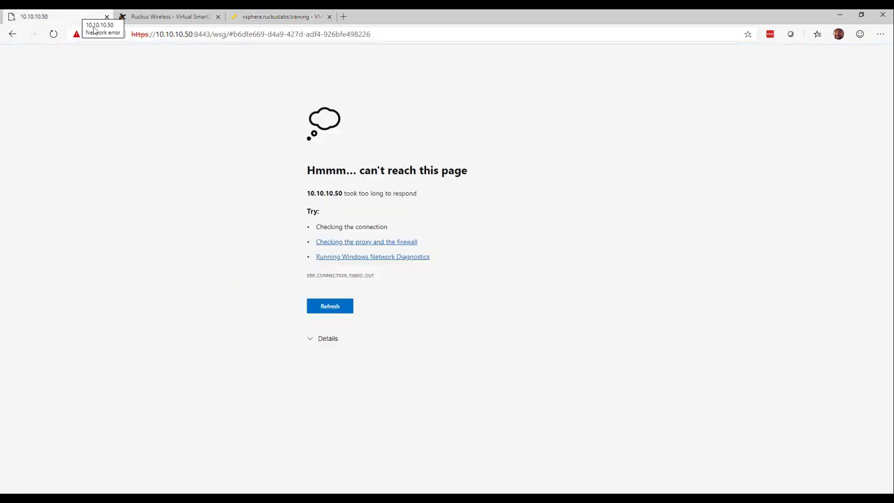
left_click(52, 35)
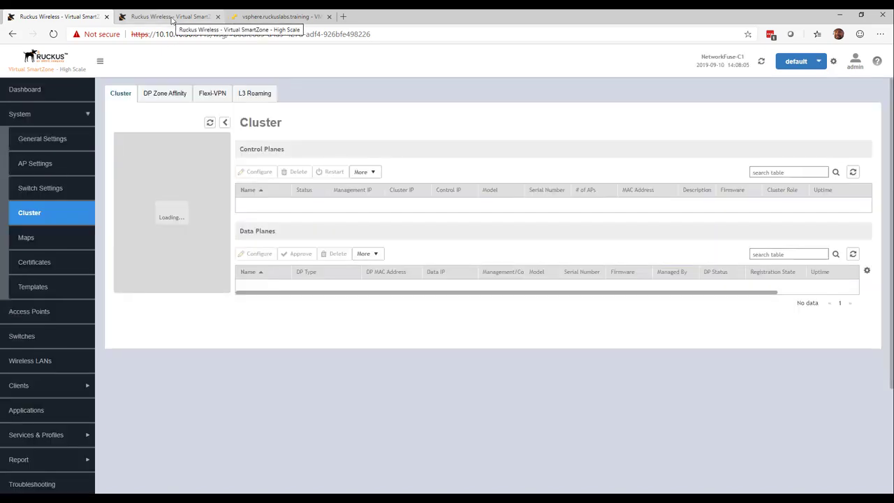
Step: On NetworkFuse-C2, switch the wellnest.io NY AP zone over to the predefined cluster NetworkFuse-C1
left_click(171, 18)
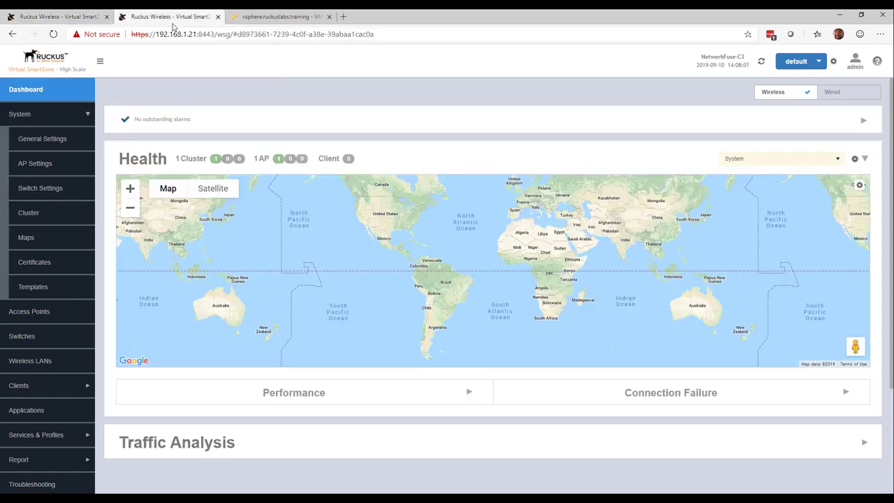
left_click(55, 314)
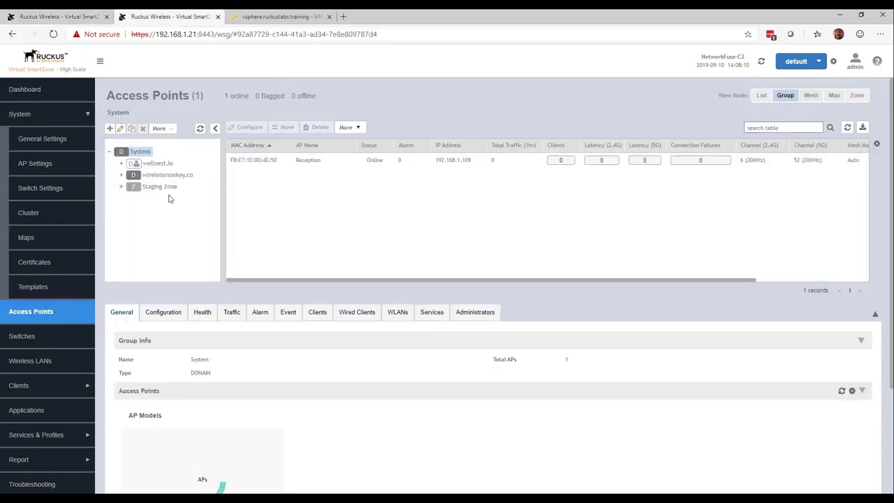
left_click(121, 164)
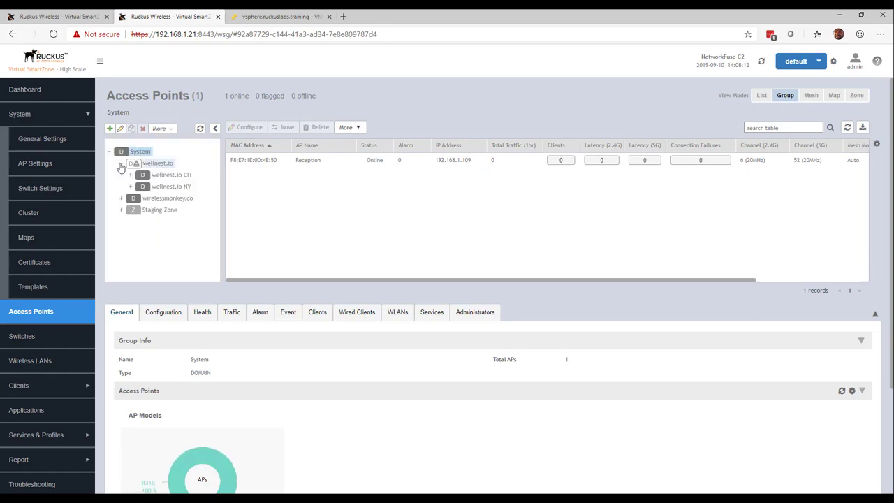
left_click(130, 186)
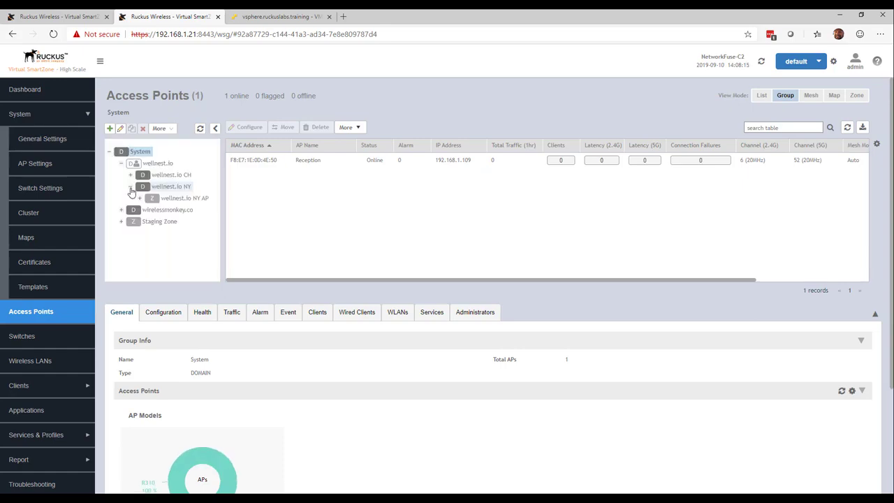
left_click(180, 199)
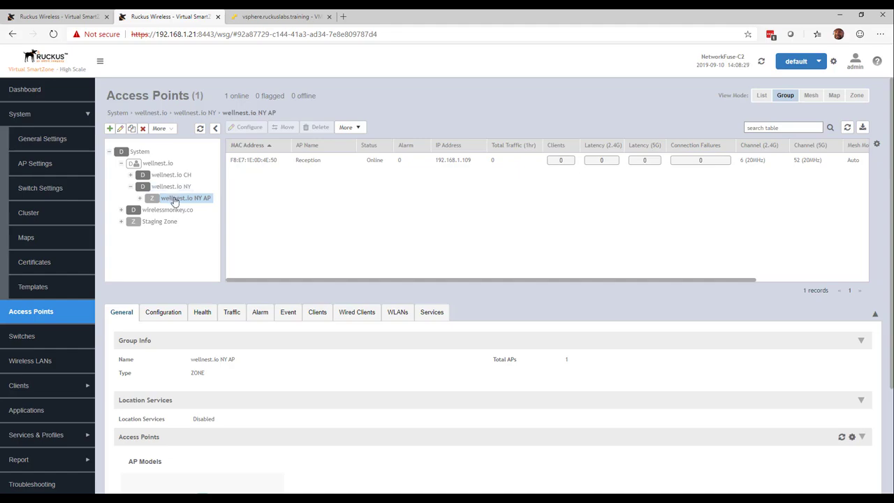
left_click(175, 129)
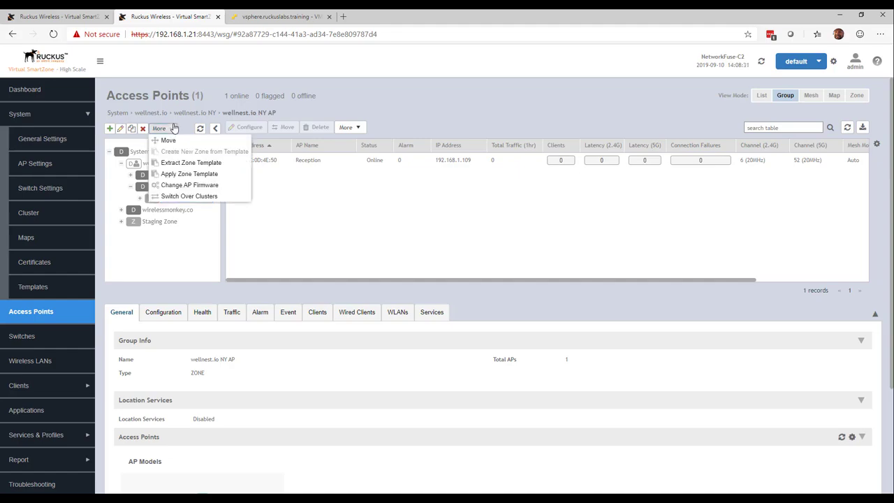
left_click(230, 199)
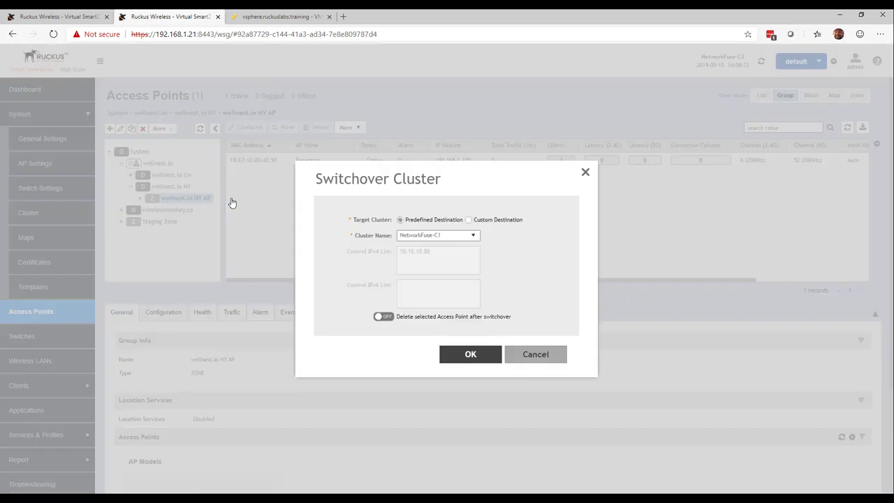
left_click(474, 235)
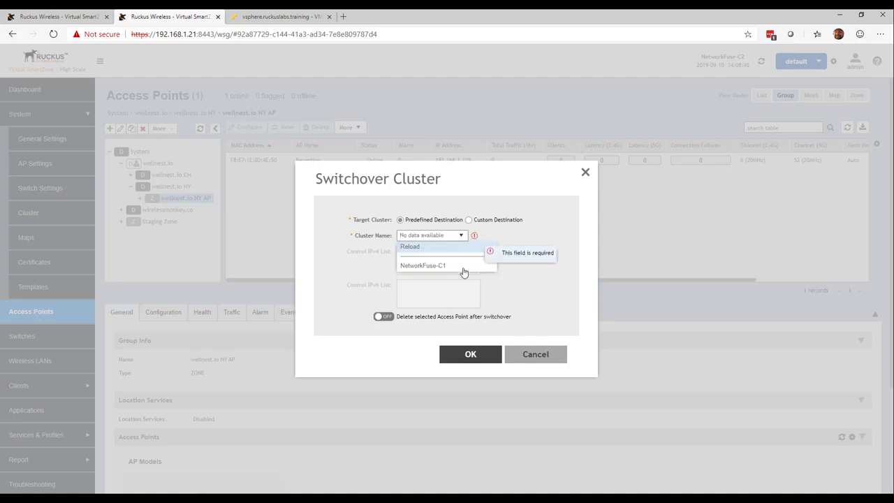
left_click(463, 273)
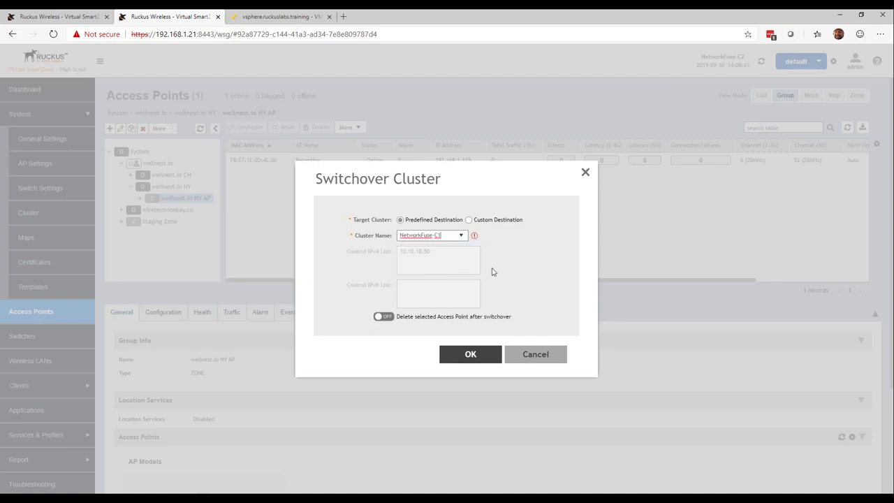
left_click(465, 357)
left_click(411, 313)
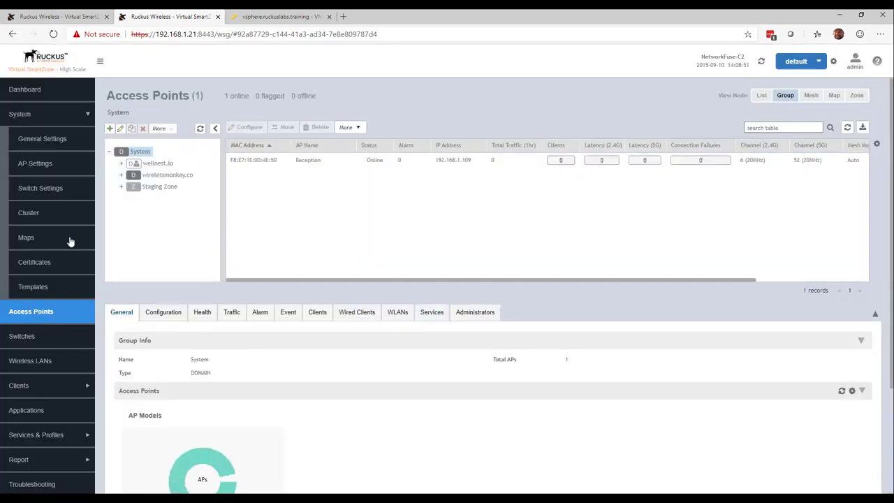
Step: Switch the SZ100-D data plane over to the predefined cluster NetworkFuse-C1 and confirm
left_click(50, 221)
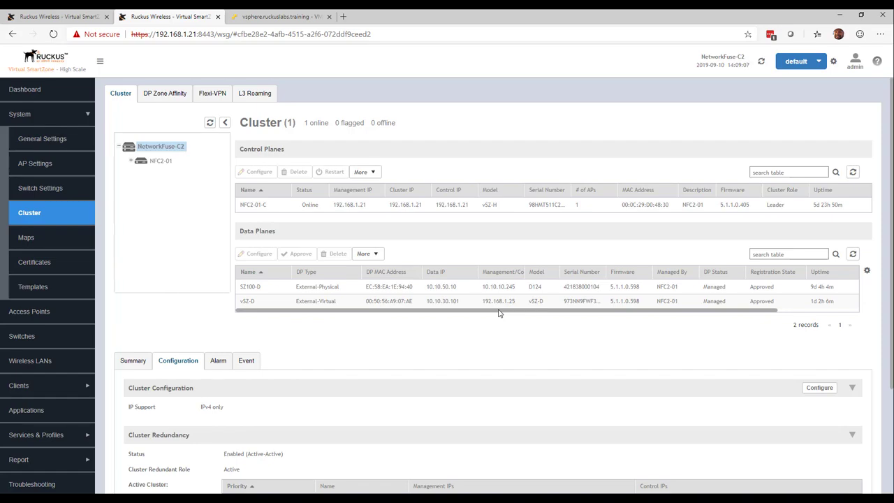
left_click(395, 286)
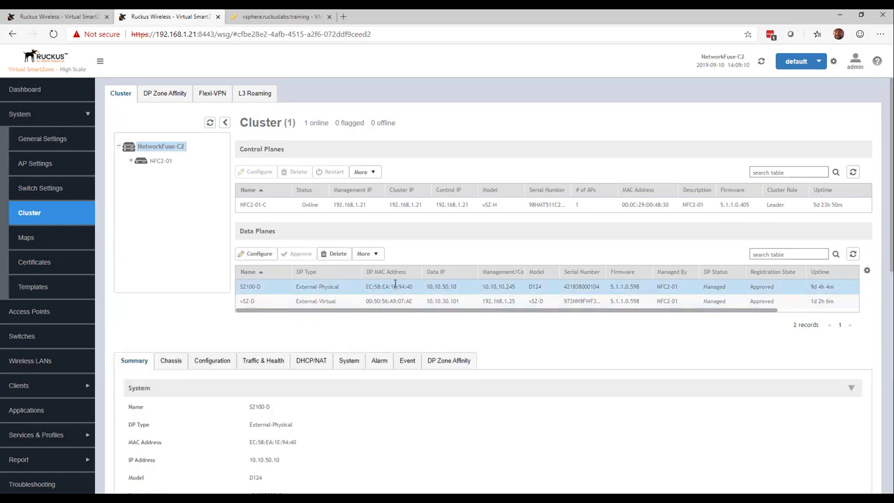
left_click(369, 253)
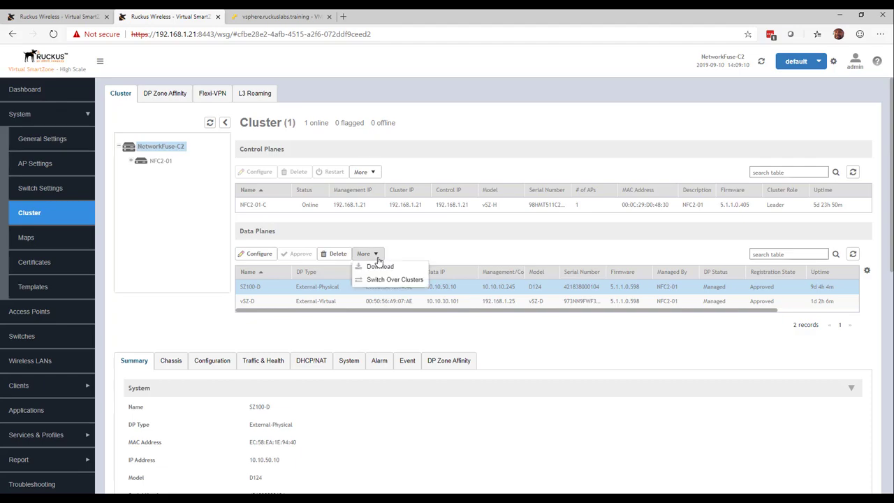
left_click(407, 280)
left_click(487, 360)
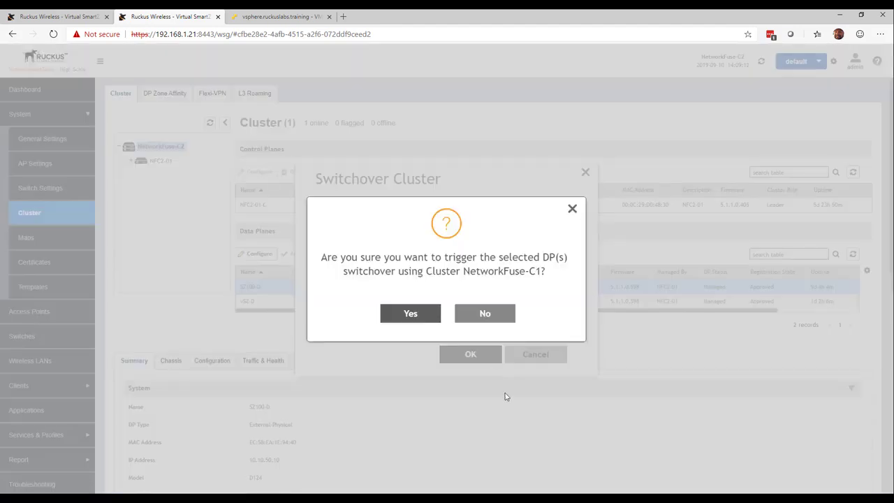
left_click(403, 318)
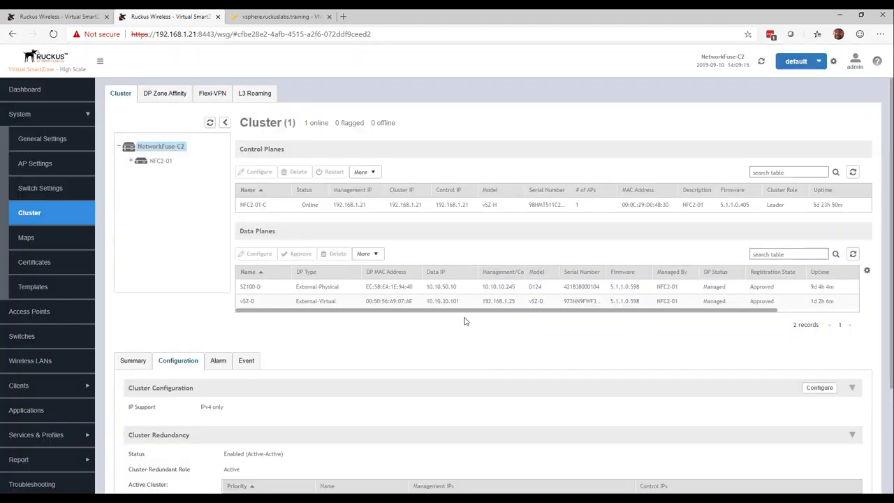
Step: Switch the vSZ-D data plane over to the predefined cluster NetworkFuse-C1 and confirm
left_click(466, 304)
left_click(364, 253)
left_click(398, 279)
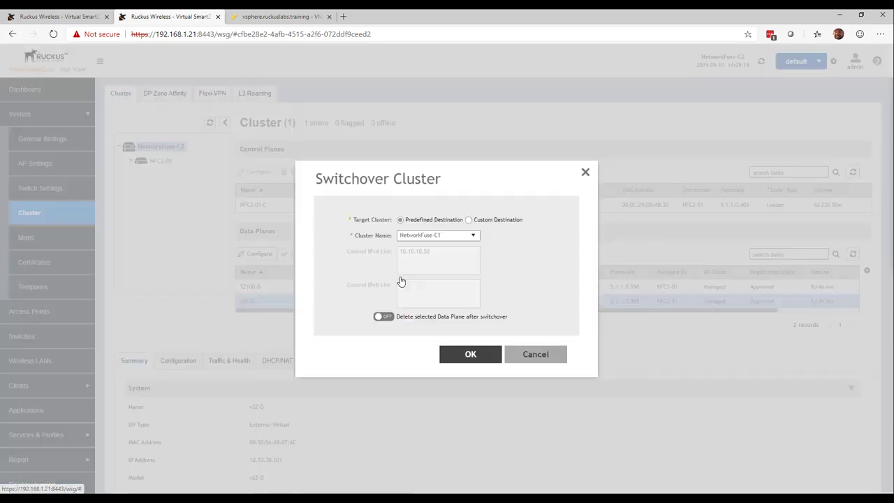
left_click(487, 355)
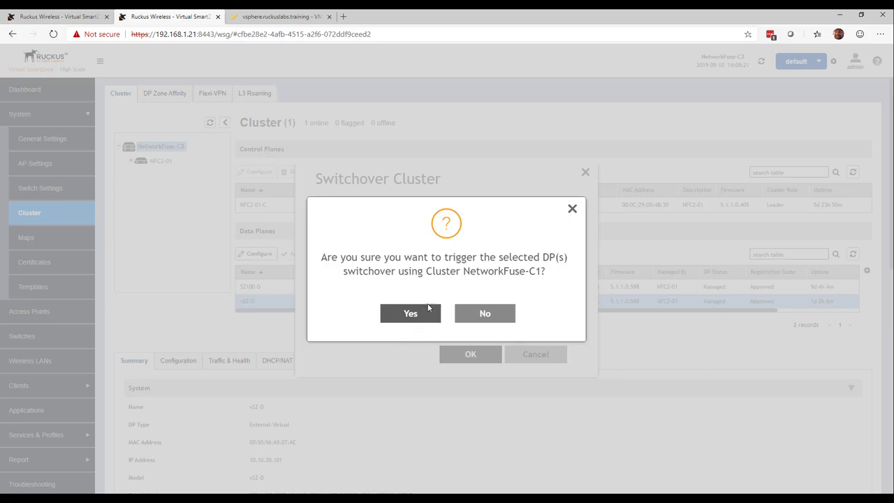
left_click(428, 318)
left_click(451, 354)
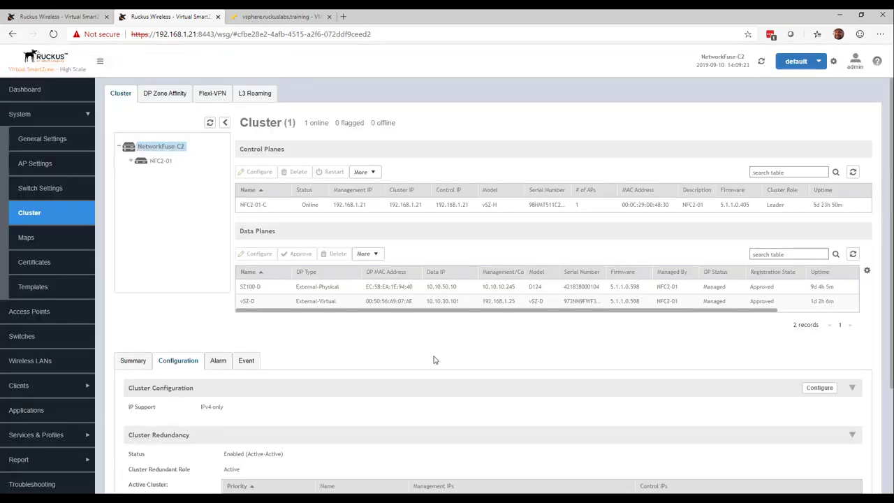
Step: On the NetworkFuse-C1 controller, review the access points, then refresh the cluster's data plane list
left_click(77, 17)
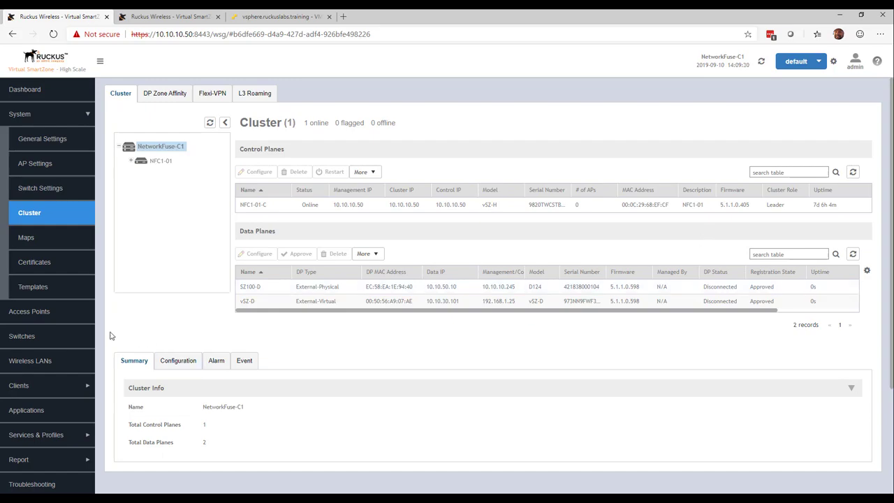
left_click(57, 319)
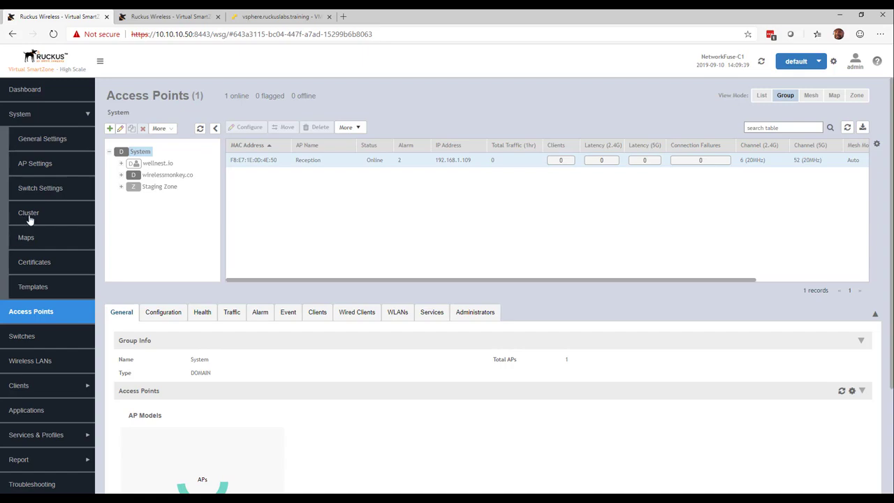
left_click(30, 220)
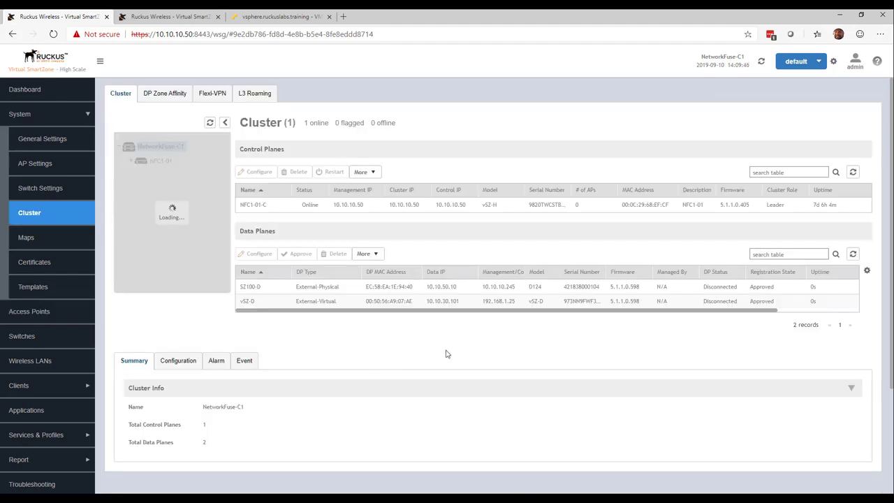
left_click(853, 255)
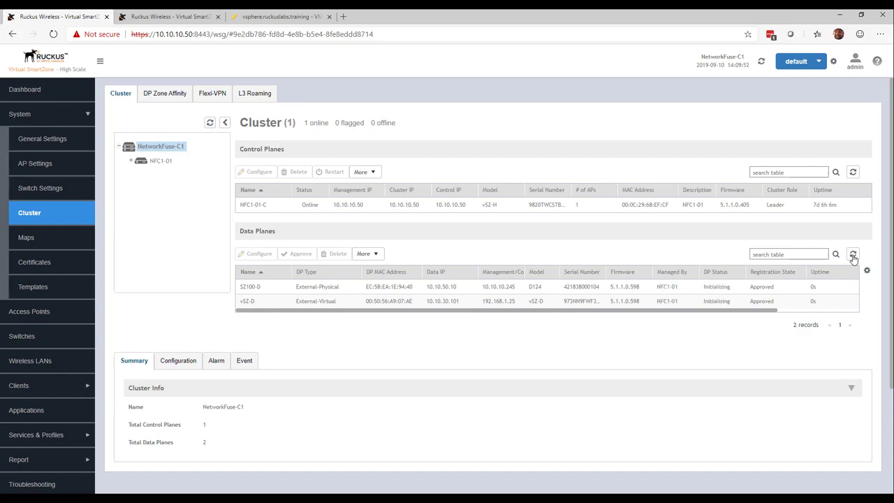
left_click(852, 257)
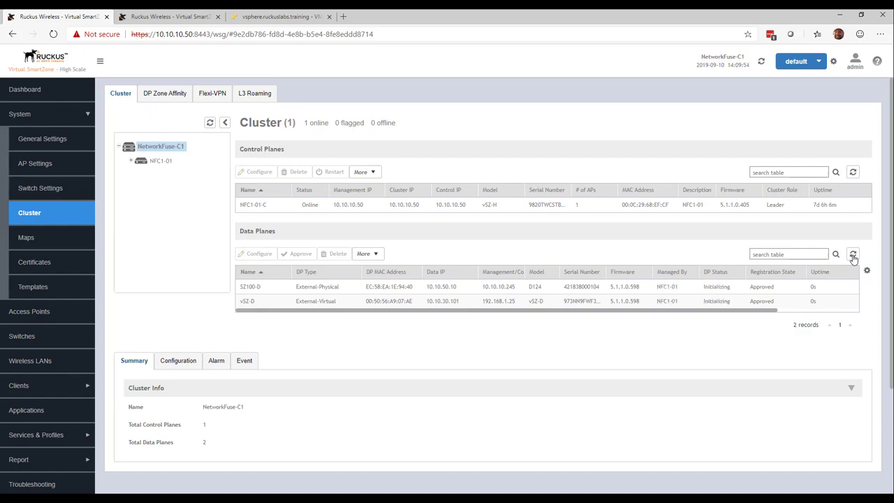